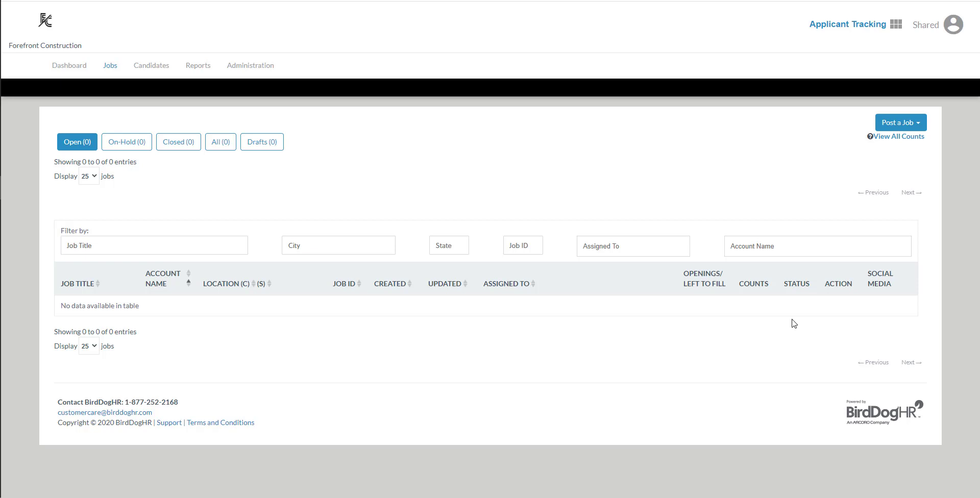
# Start a new job template from the Job Templates section of the account administration
pyautogui.click(255, 69)
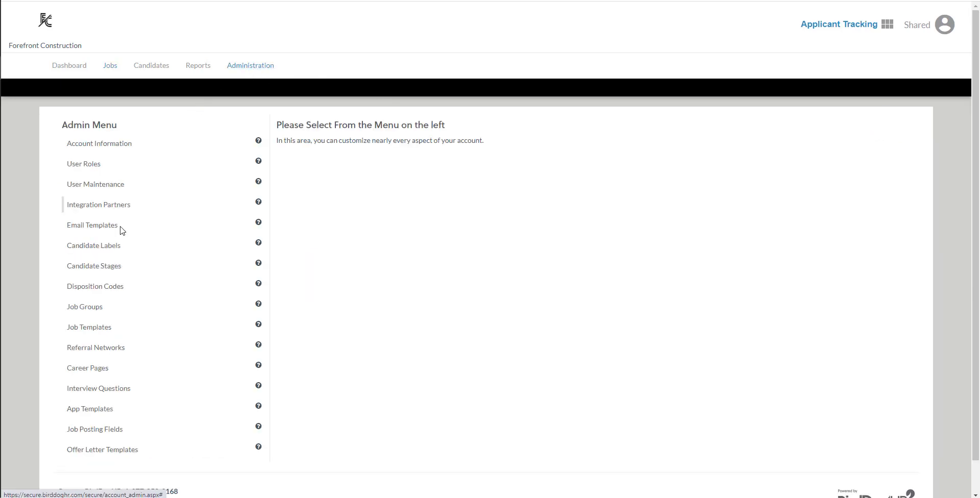
pyautogui.click(99, 327)
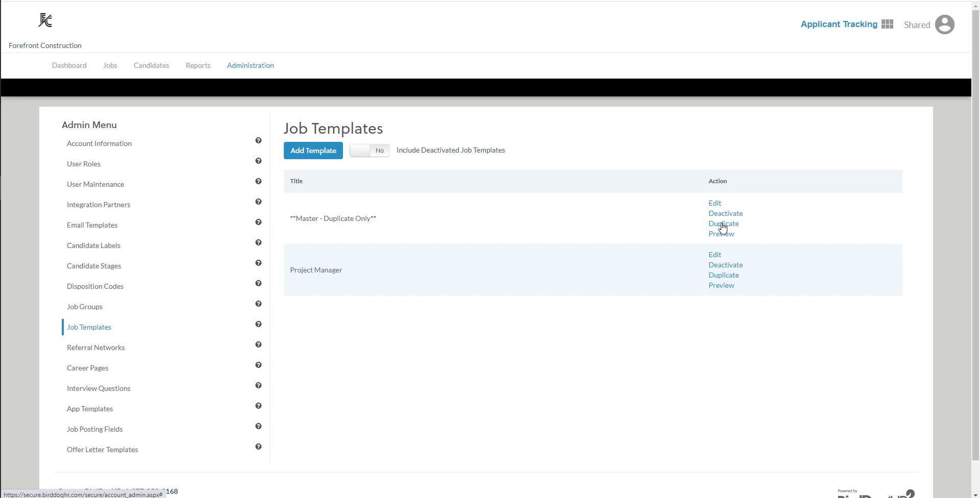
pyautogui.click(317, 154)
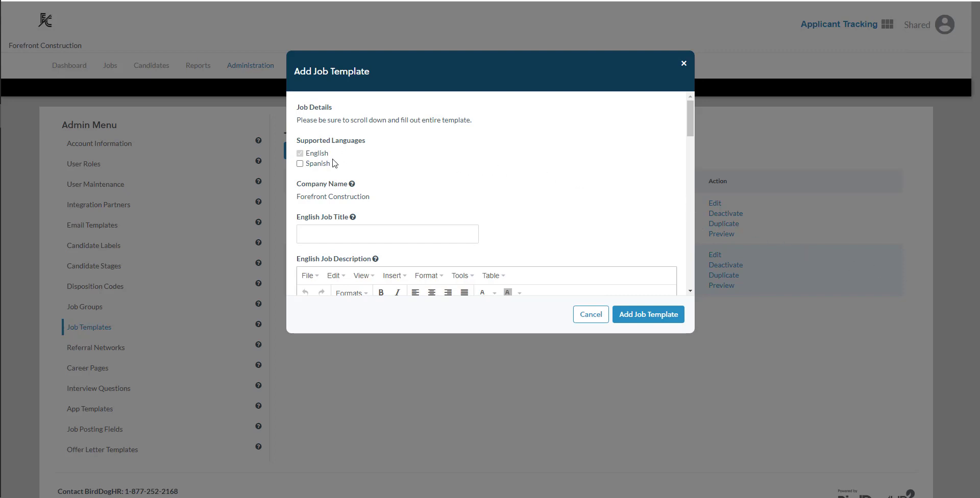
# Enable Spanish as a supported language, examine the Spanish title and description fields, and disable Spanish again
pyautogui.click(300, 164)
pyautogui.scroll(-1, 459, 214)
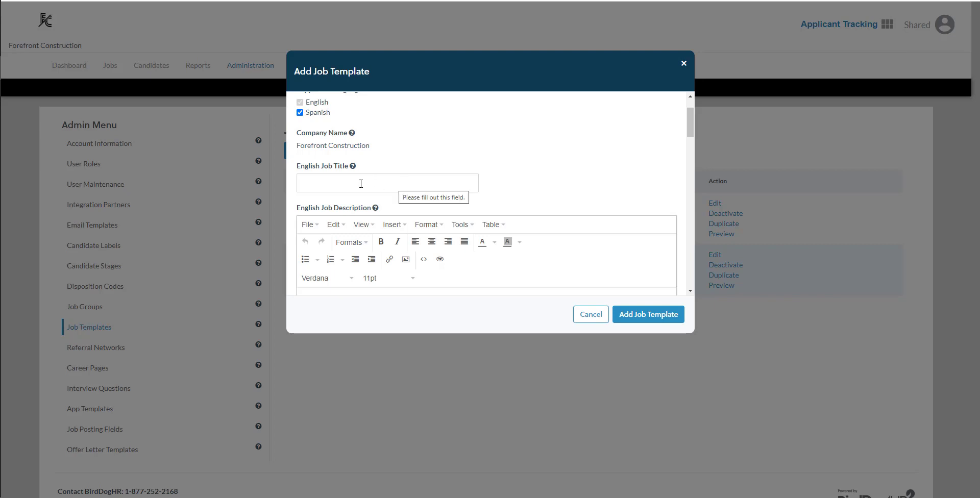
pyautogui.scroll(-5, 407, 254)
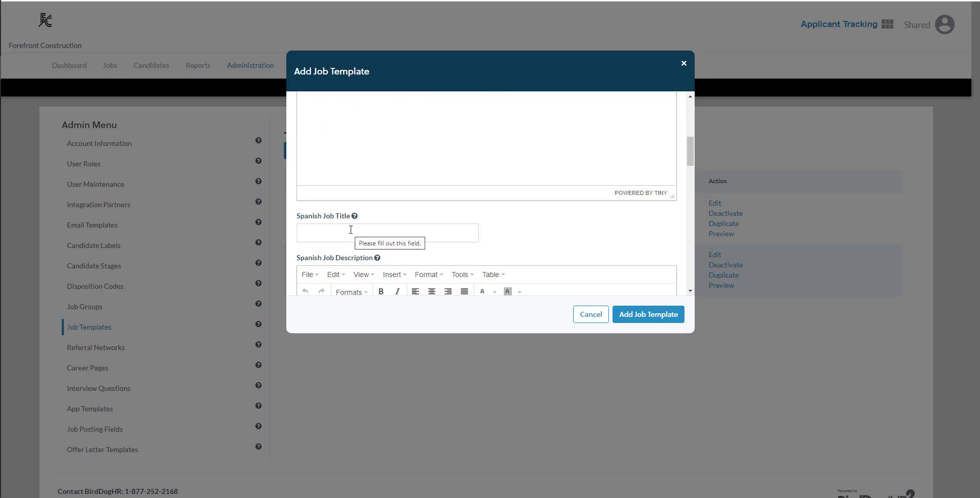
pyautogui.scroll(5, 356, 226)
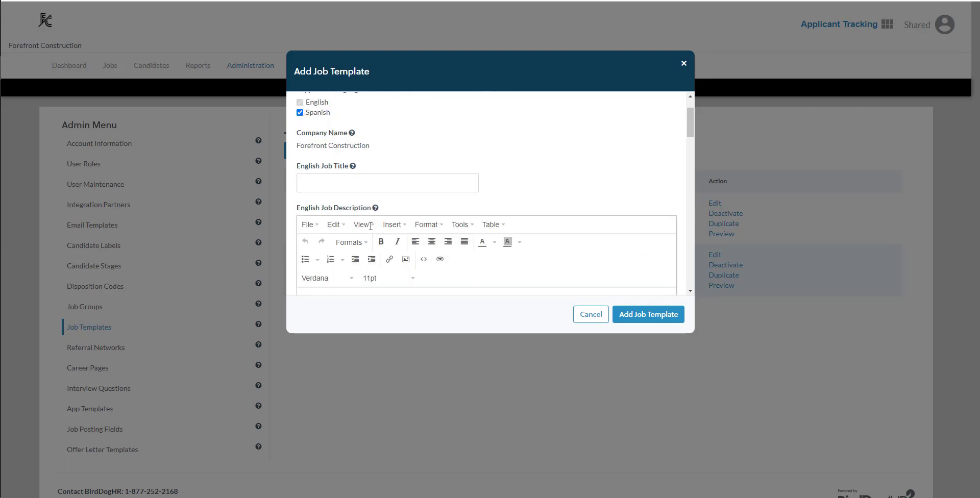
pyautogui.click(300, 164)
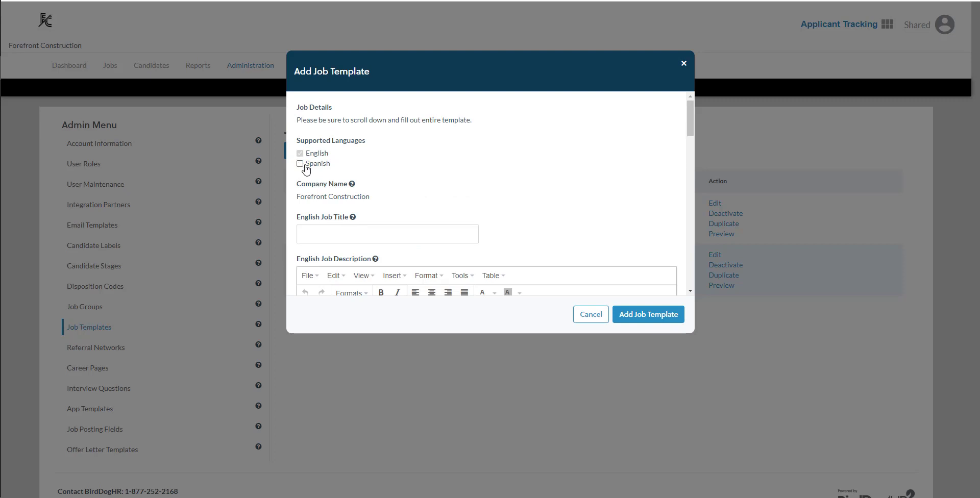
# Set the English job title to Foreman and paste the copied Foreman posting text as the English job description
pyautogui.click(335, 235)
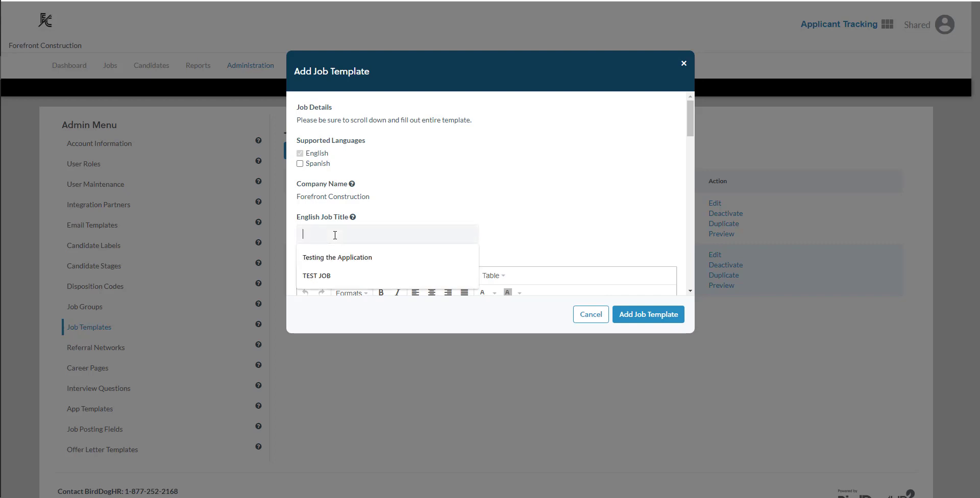
pyautogui.write('Foreman')
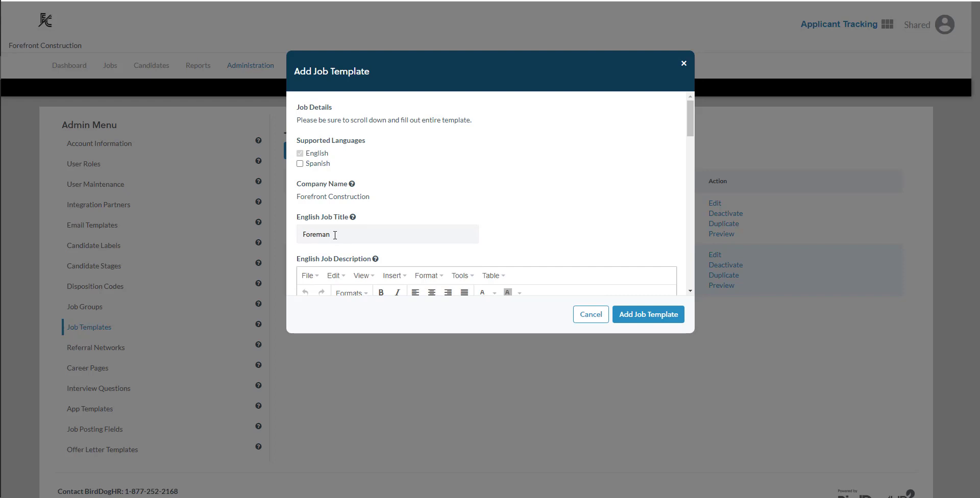
pyautogui.scroll(-1, 482, 219)
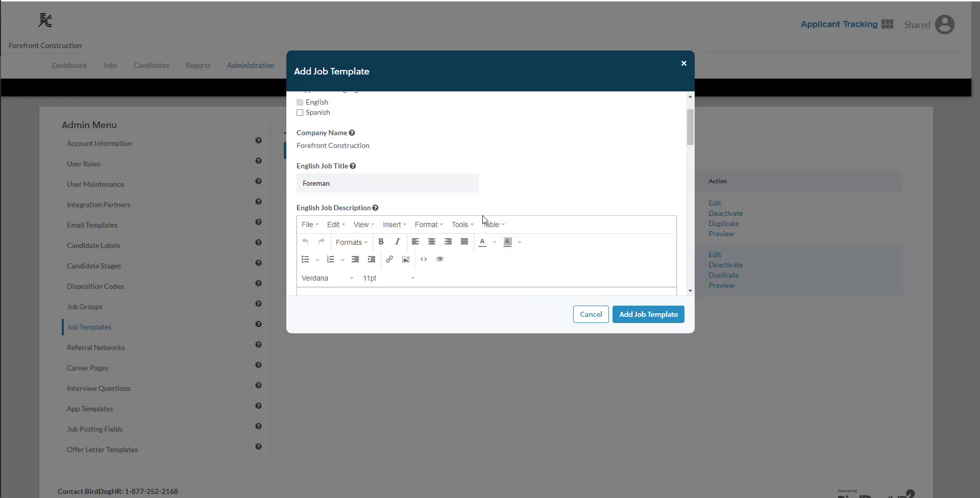
pyautogui.scroll(-1, 483, 219)
pyautogui.scroll(-1, 484, 219)
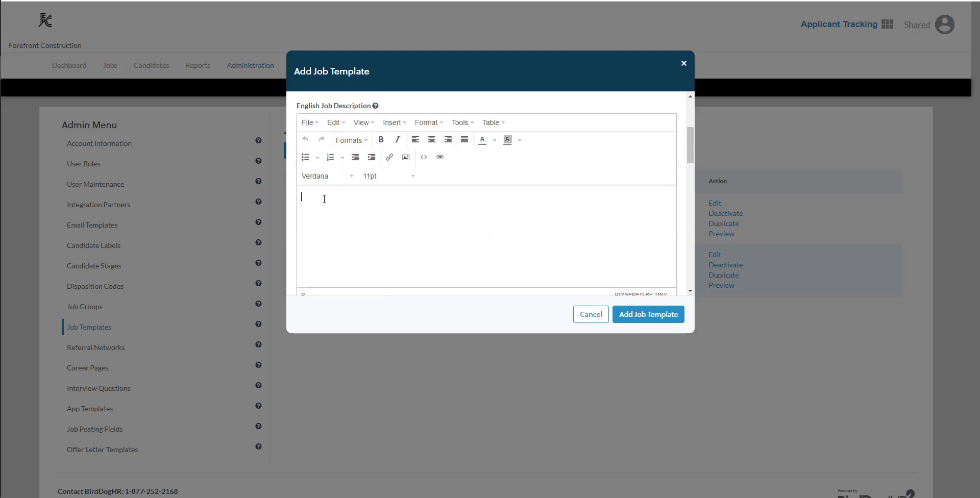
pyautogui.hotkey('ctrl', 'v')
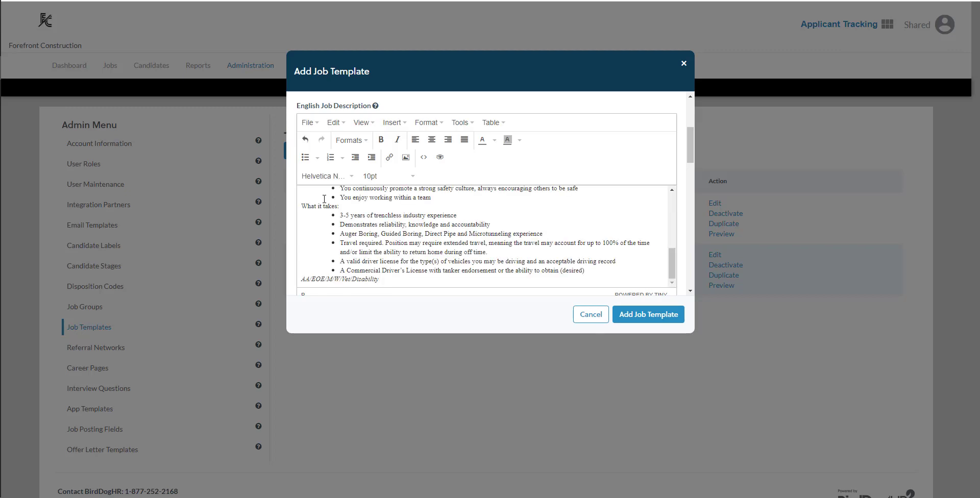
pyautogui.scroll(10, 447, 256)
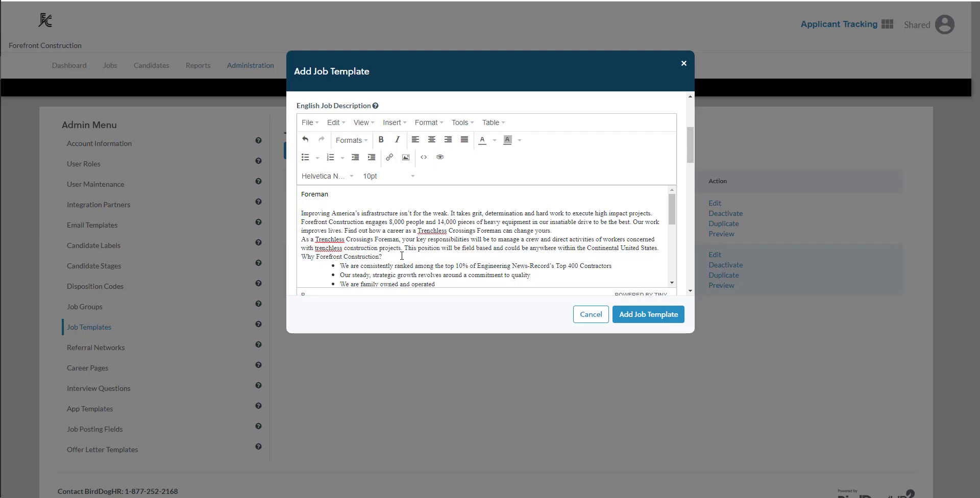
pyautogui.scroll(-5, 403, 258)
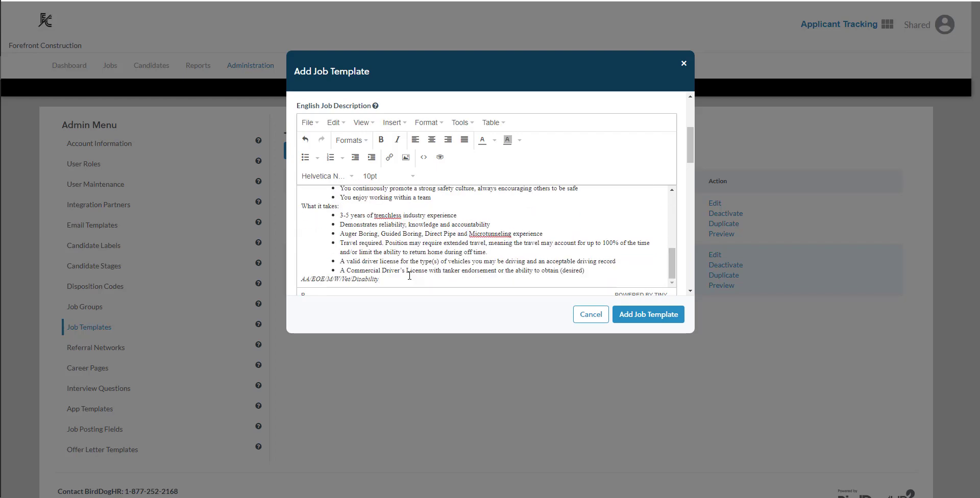
# Enter "This person will report to the superintendent" as the additional job information
pyautogui.scroll(-2, 580, 252)
pyautogui.scroll(-1, 580, 251)
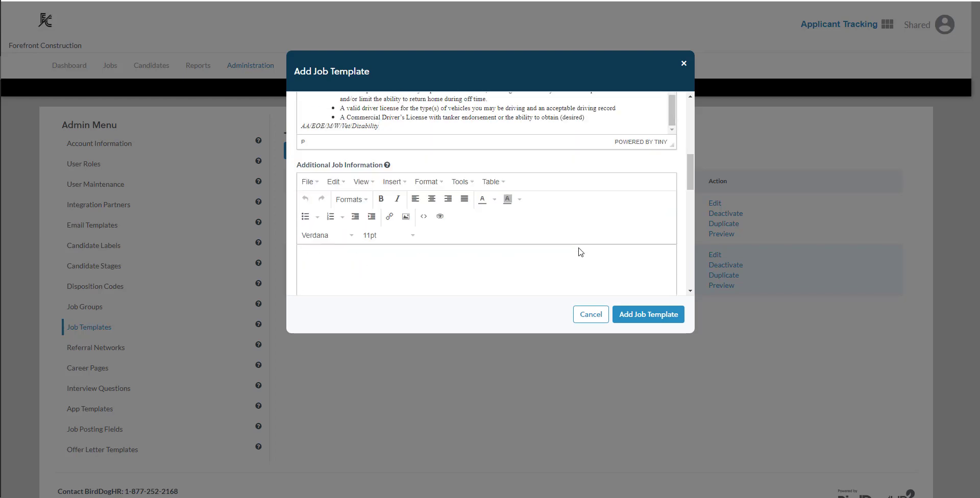
pyautogui.scroll(-1, 580, 252)
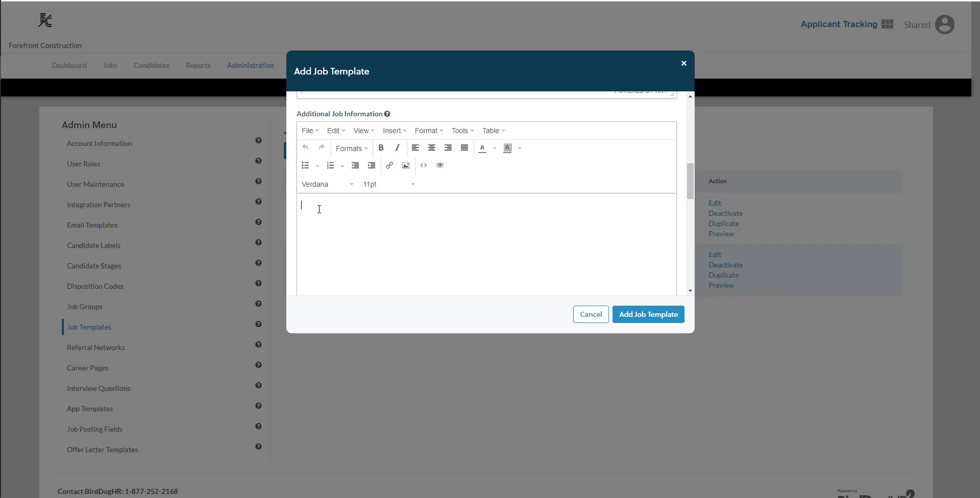
pyautogui.write('This person will report to the superintendent')
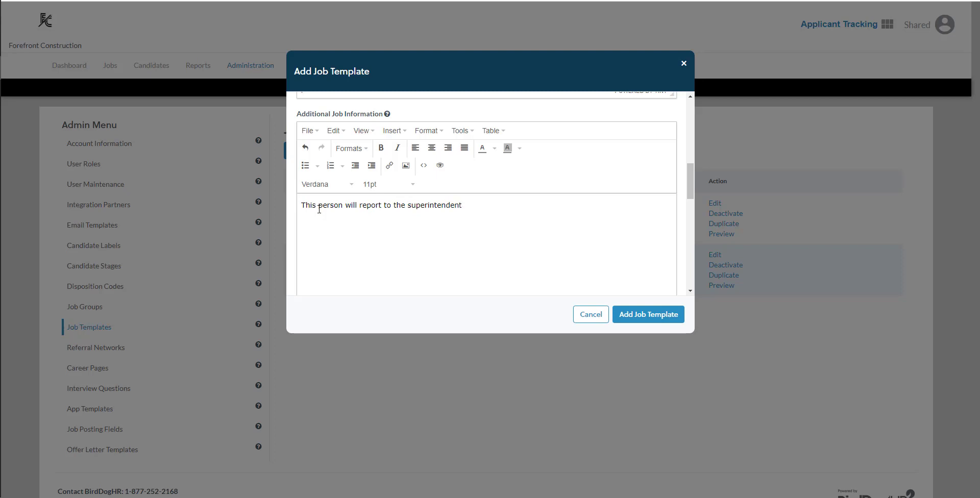
# Leave the location details blank and set the template's auto responder to "Thank you for applying"
pyautogui.scroll(-5, 344, 219)
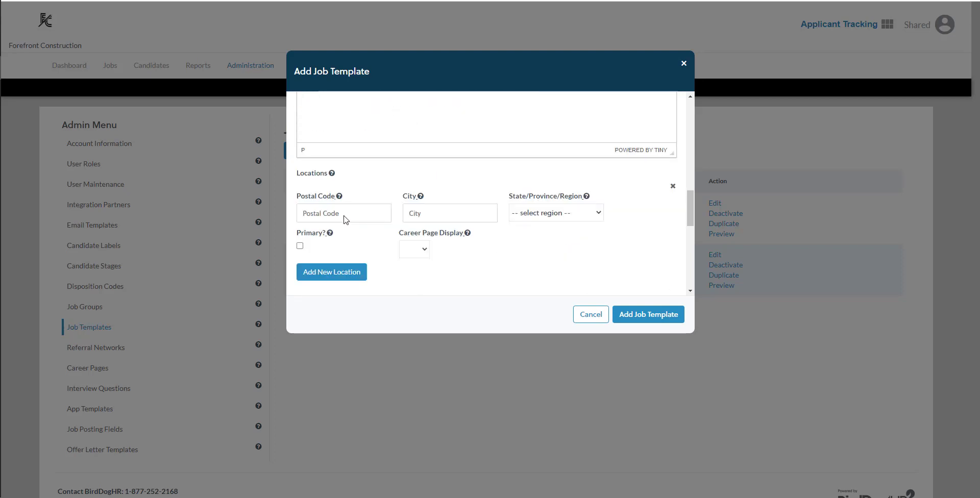
pyautogui.scroll(-1, 344, 218)
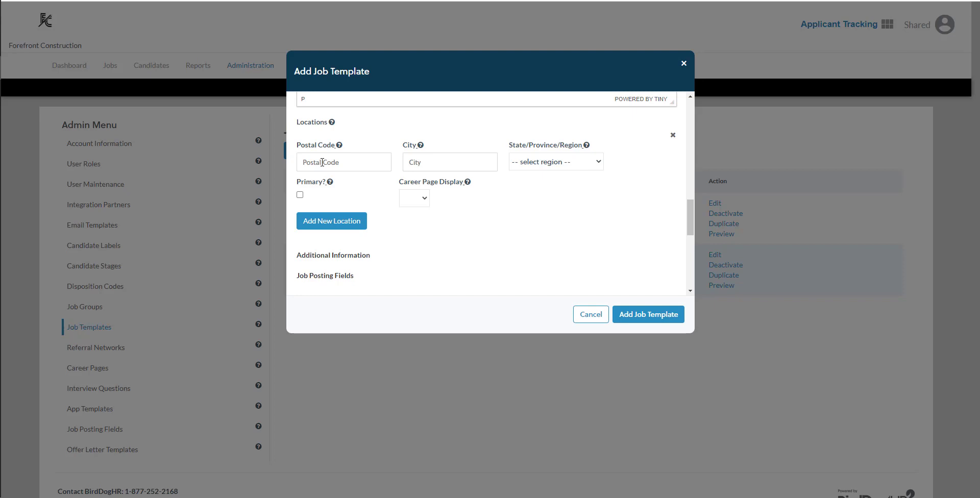
pyautogui.scroll(-2, 357, 220)
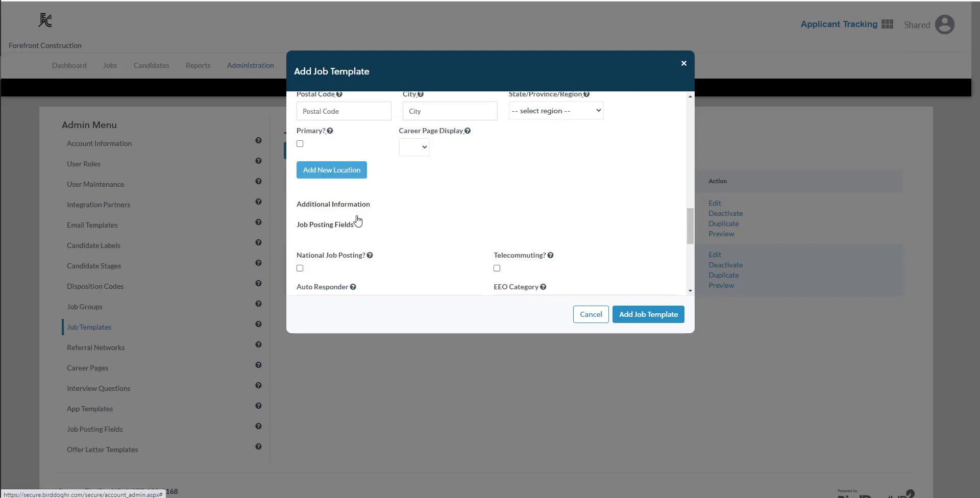
pyautogui.scroll(-1, 357, 220)
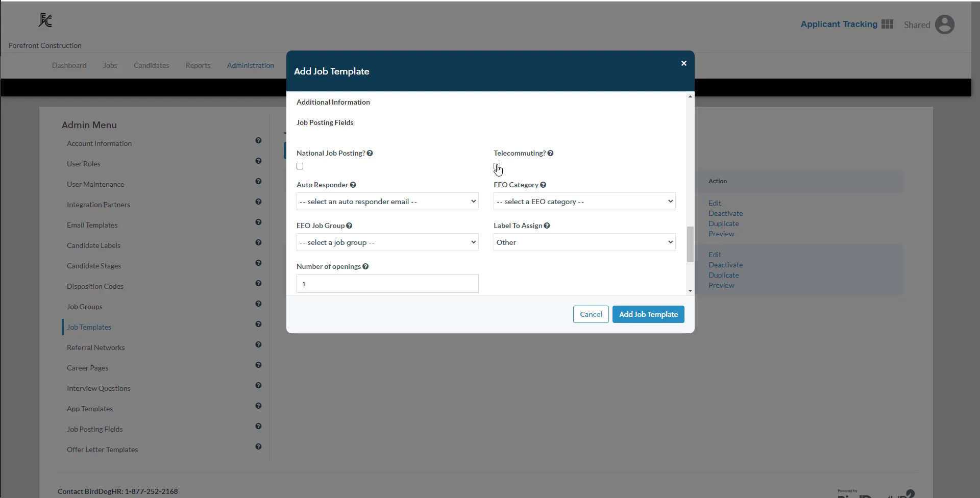
pyautogui.click(444, 206)
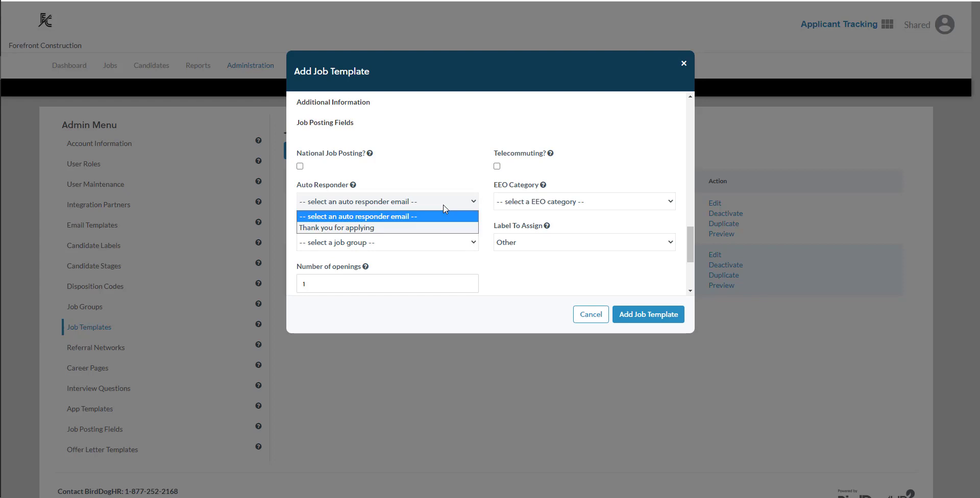
pyautogui.click(389, 228)
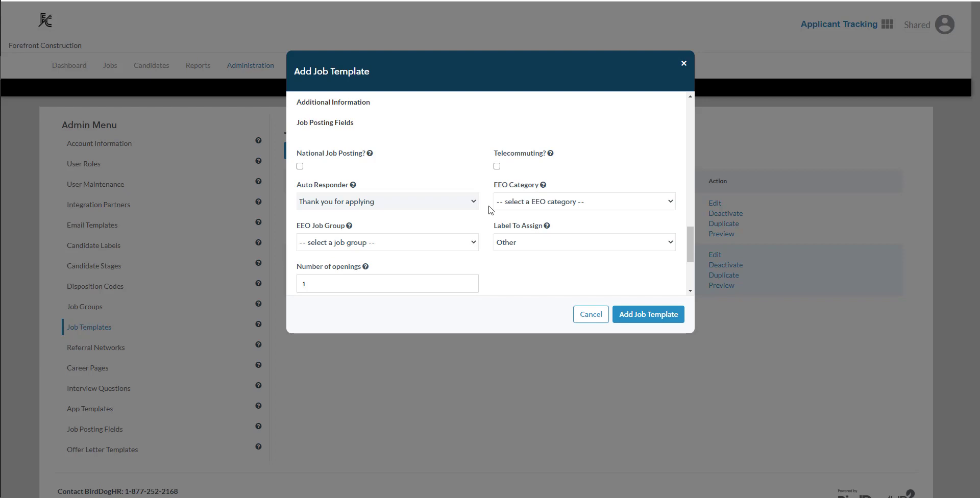
# Examine the available options for the EEO category and the EEO job group without selecting any
pyautogui.click(521, 202)
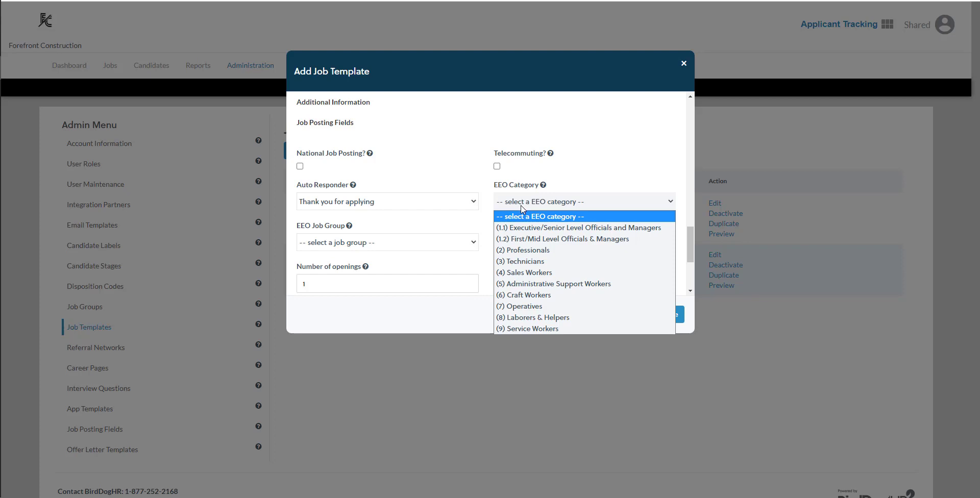
pyautogui.click(469, 183)
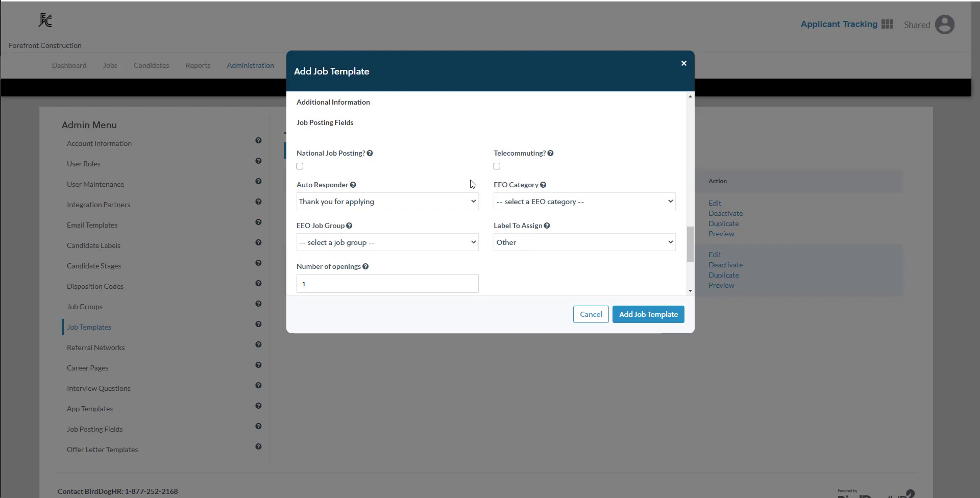
pyautogui.click(438, 245)
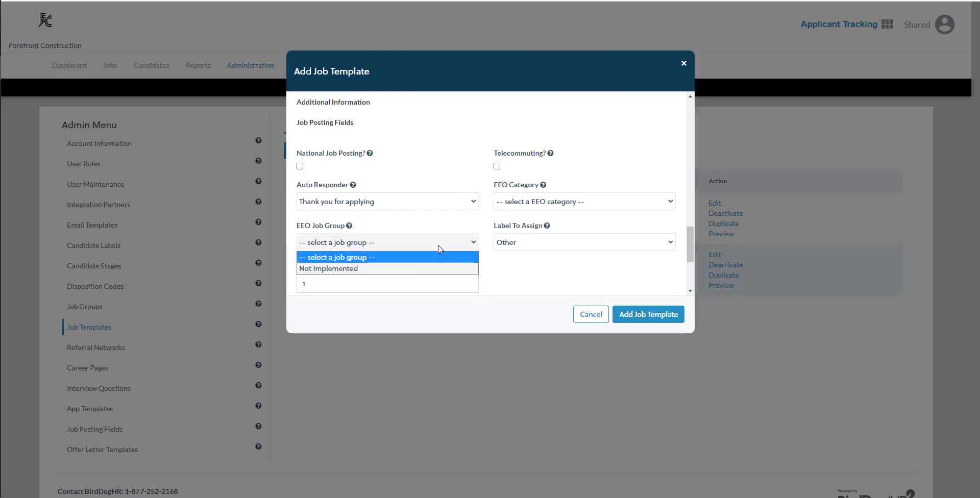
pyautogui.click(438, 246)
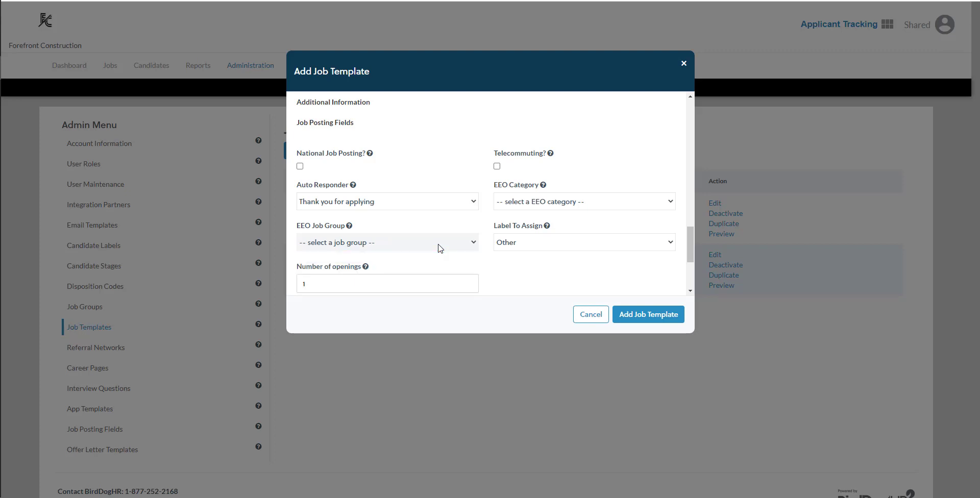
# Assign the Technician label to the template and keep BirdDogHR Default Application as the configurable application
pyautogui.click(510, 248)
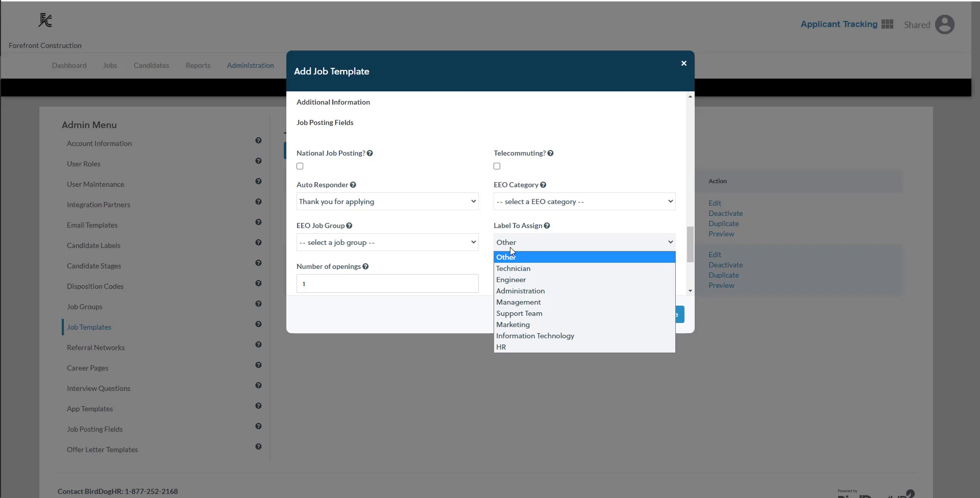
pyautogui.click(514, 269)
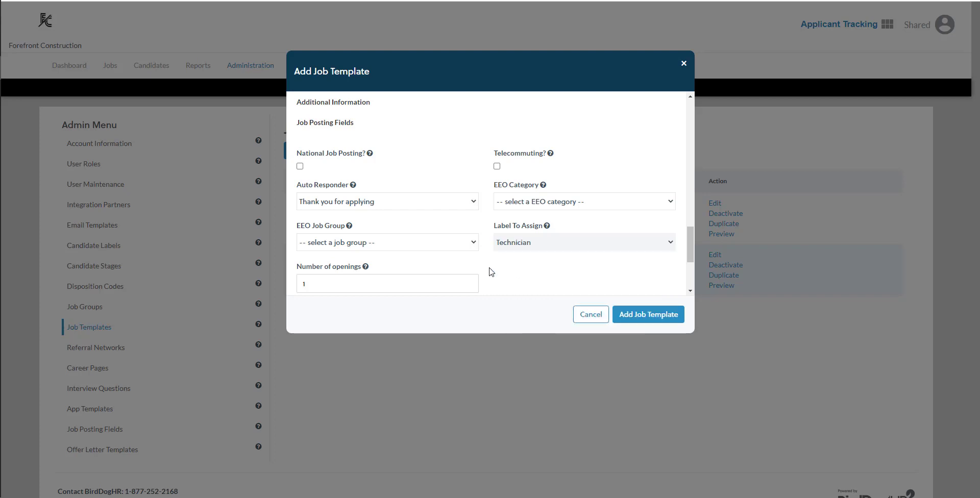
pyautogui.scroll(-2, 430, 278)
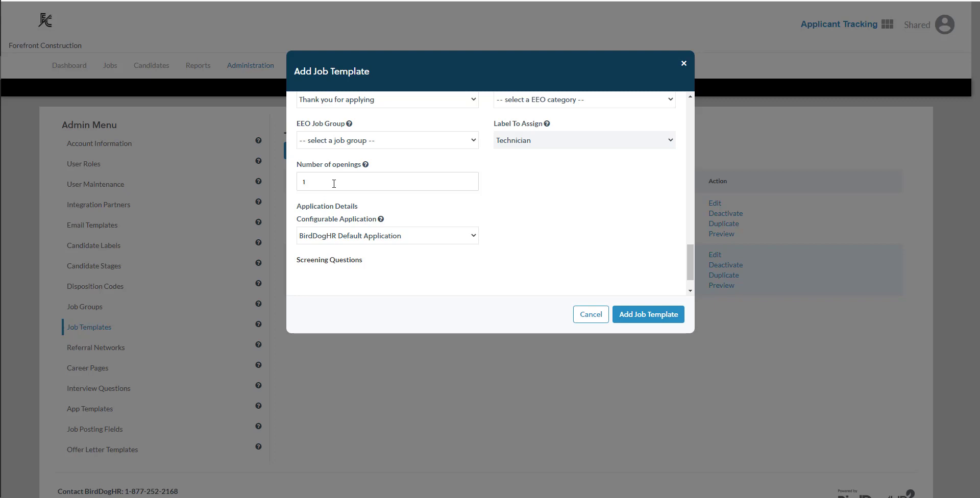
pyautogui.scroll(-1, 334, 183)
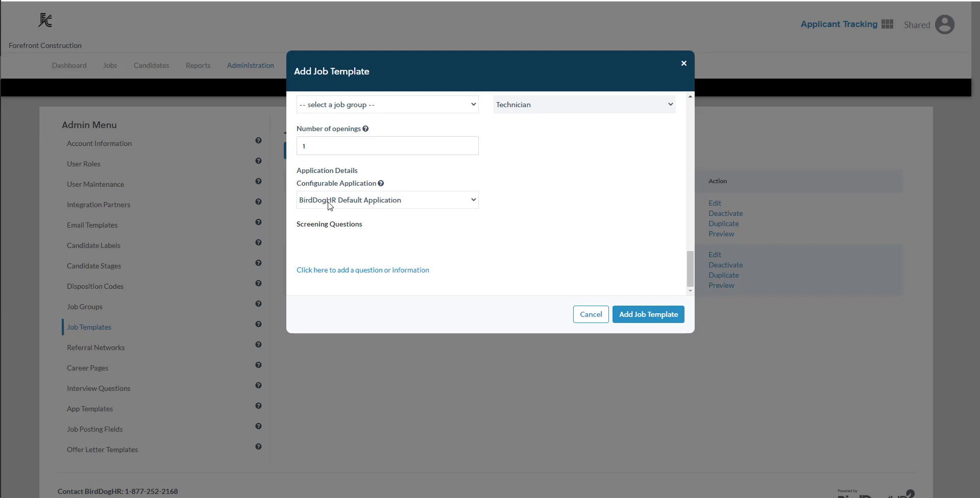
pyautogui.click(374, 206)
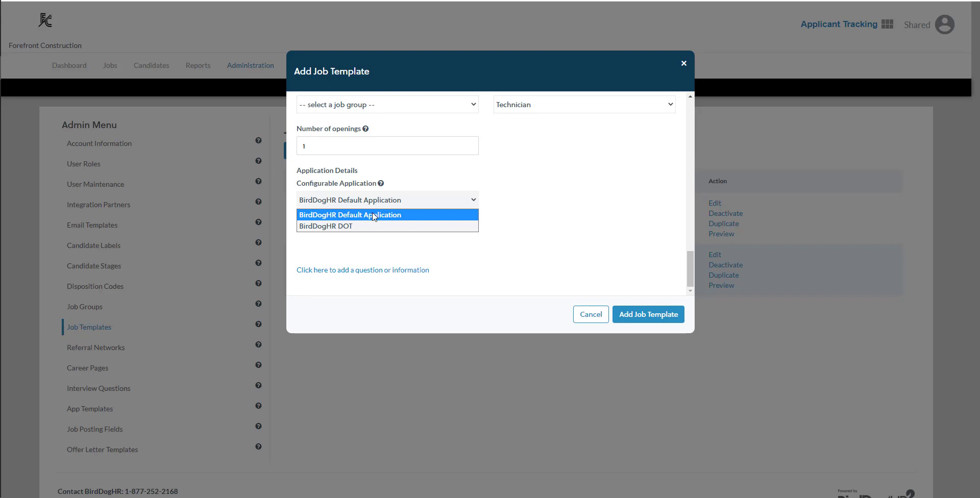
pyautogui.click(374, 215)
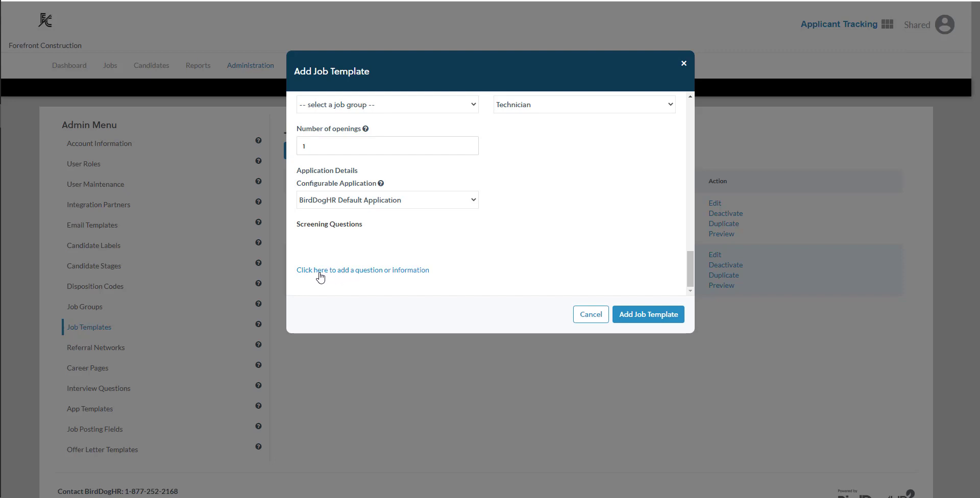
# Add a Yes or No - Qualification screening question reading "Are you legally authorized to work in the United States?"
pyautogui.click(384, 272)
pyautogui.scroll(-2, 462, 265)
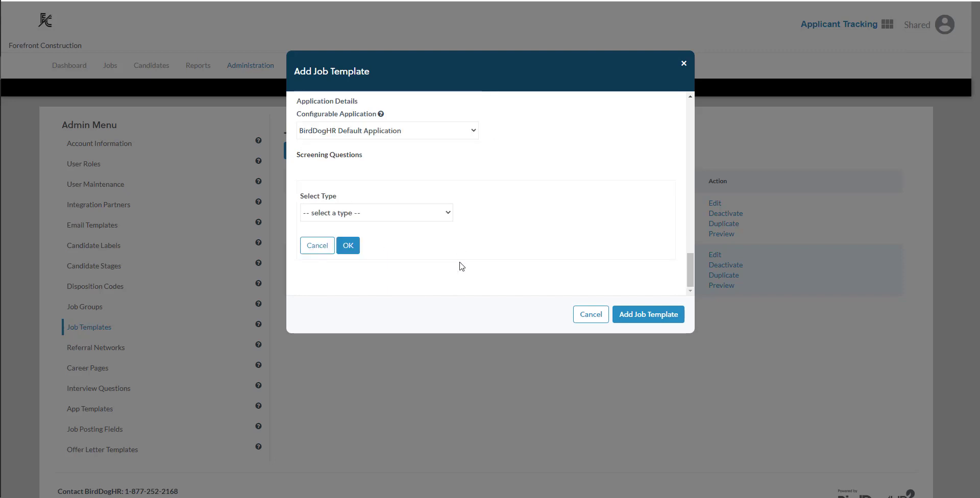
pyautogui.click(365, 216)
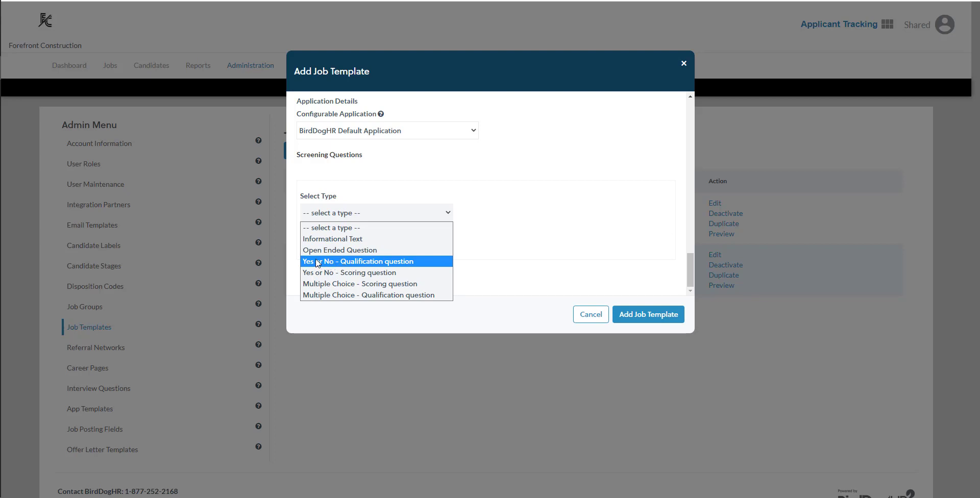
pyautogui.click(354, 261)
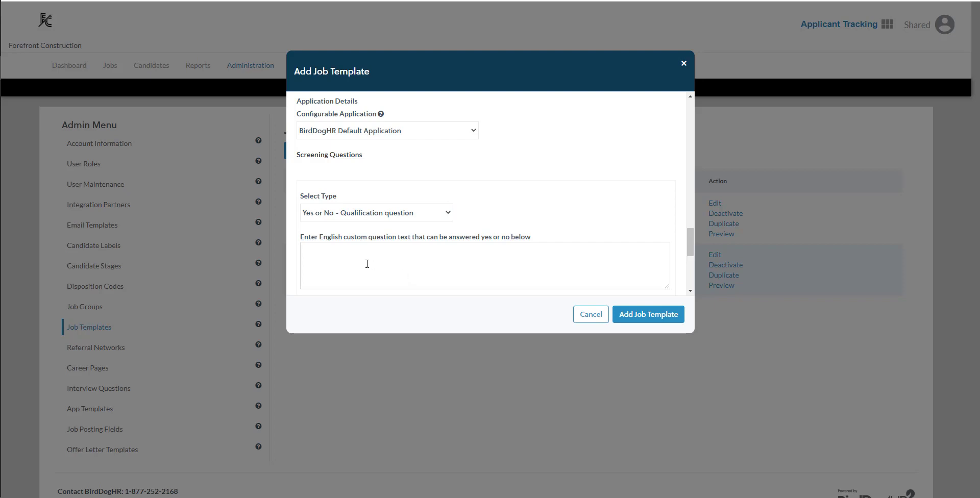
pyautogui.click(367, 264)
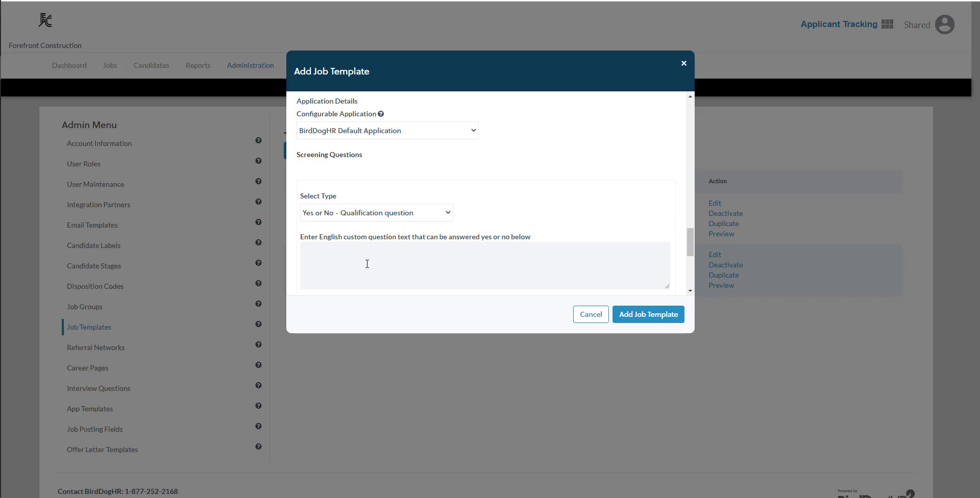
pyautogui.write('Are you legally authorized to work in the Uni')
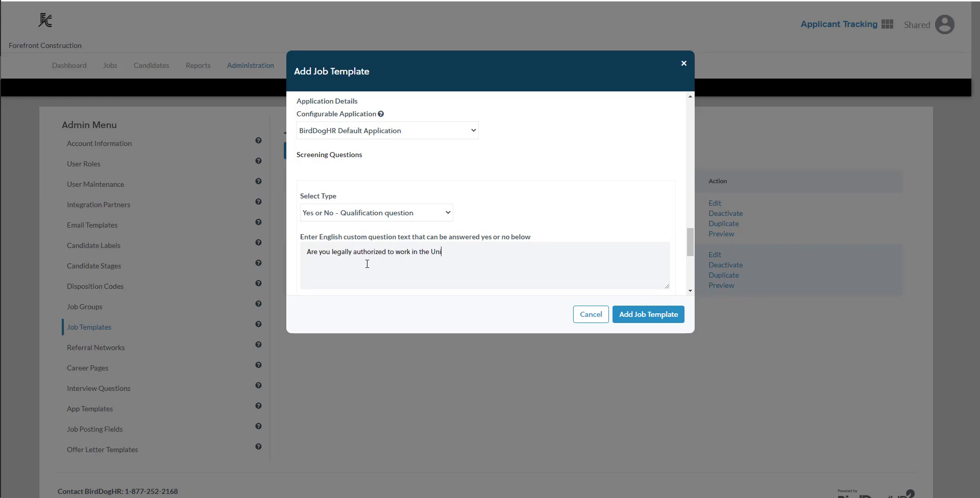
pyautogui.write('ted States?')
# Set the final disposition for a "No" answer to Not Qualified - Does Not Meet Basic Qualifications and save the question
pyautogui.scroll(-1, 358, 266)
pyautogui.scroll(-1, 358, 266)
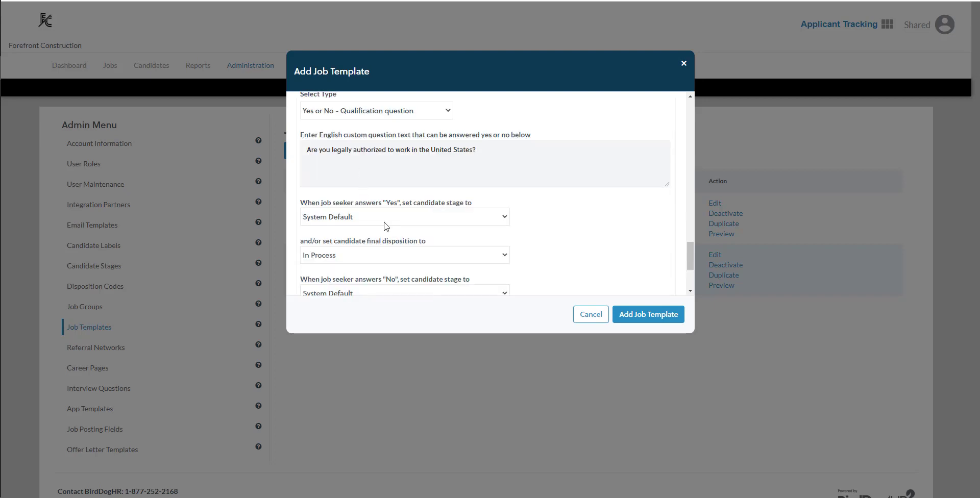
pyautogui.scroll(-1, 547, 246)
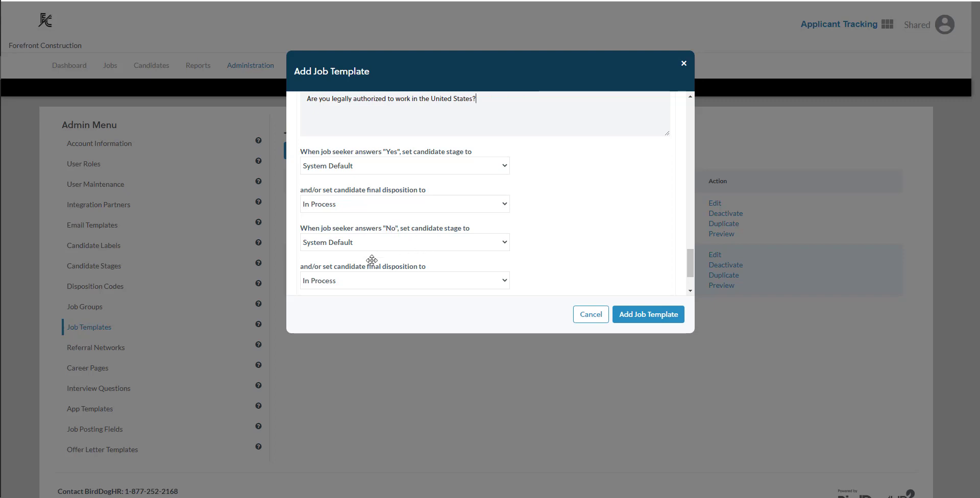
pyautogui.click(376, 282)
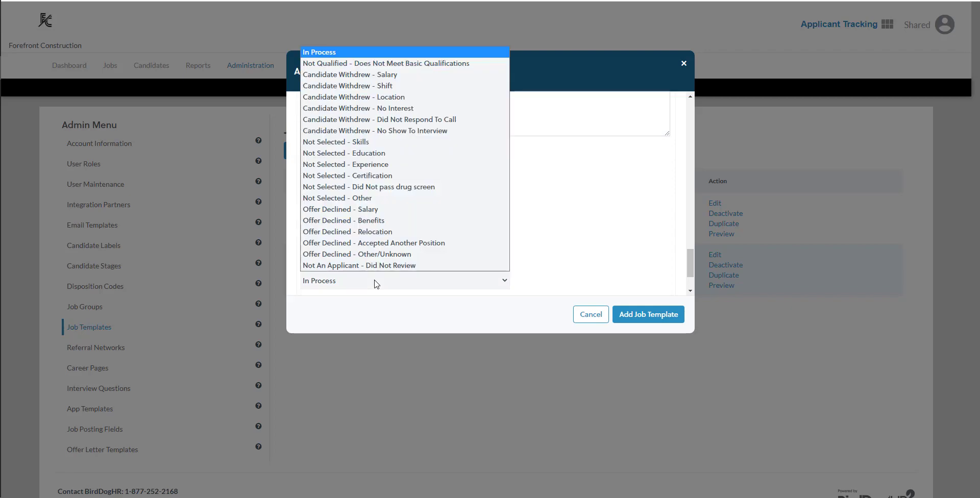
pyautogui.click(403, 69)
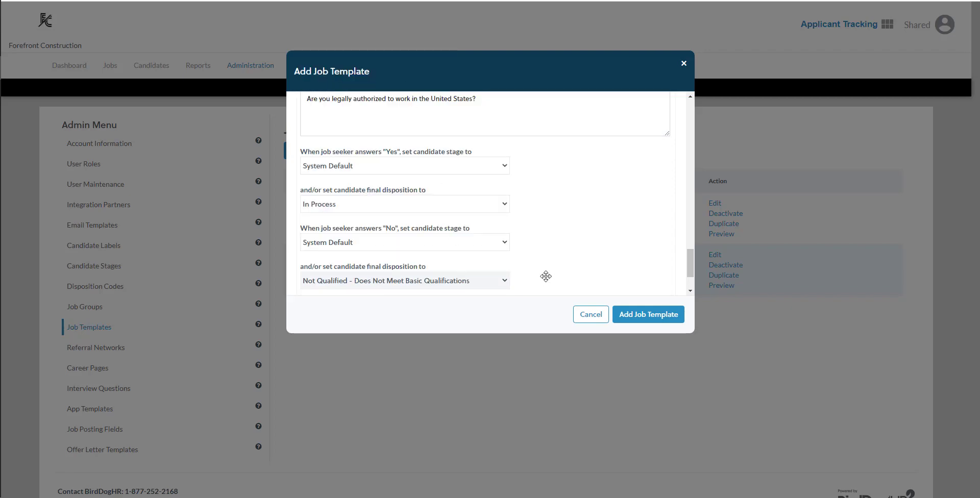
pyautogui.scroll(-1, 547, 276)
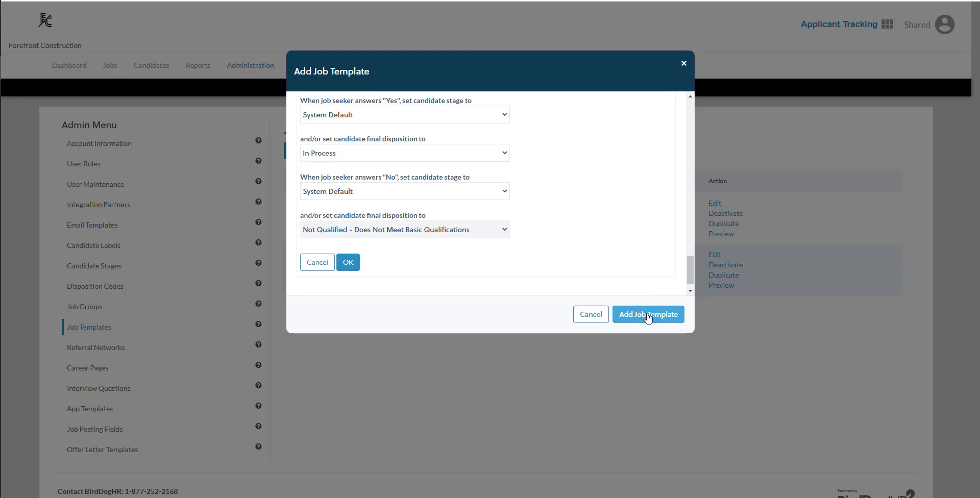
pyautogui.click(347, 263)
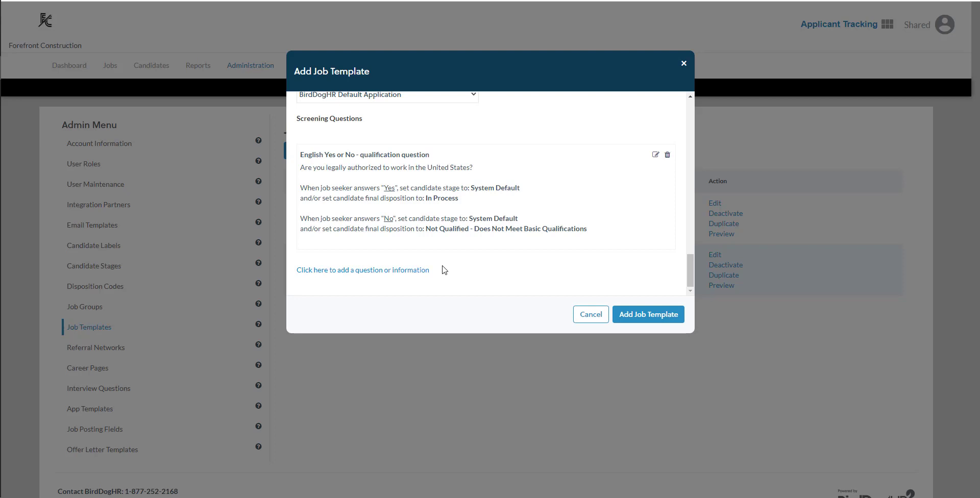
# Add a Multiple Choice - Scoring screening question reading "How many years of experience do you have?"
pyautogui.click(356, 274)
pyautogui.click(345, 214)
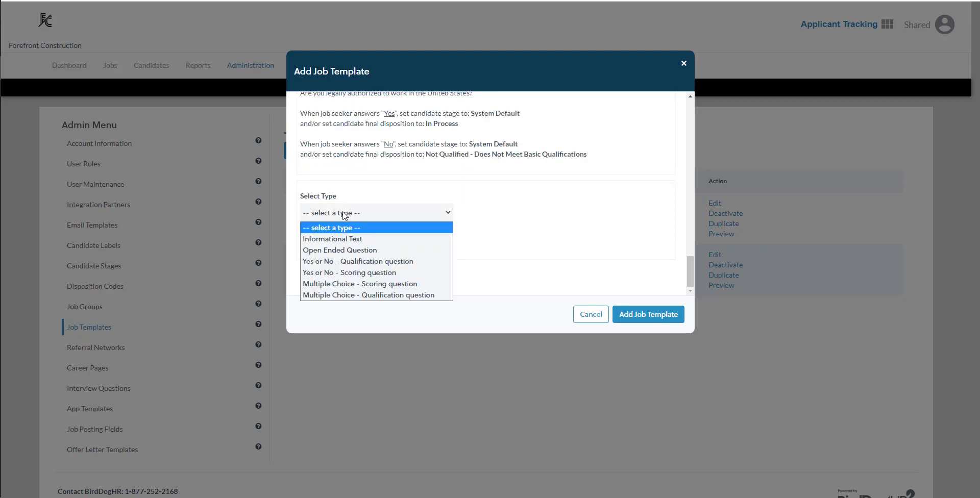
pyautogui.click(359, 284)
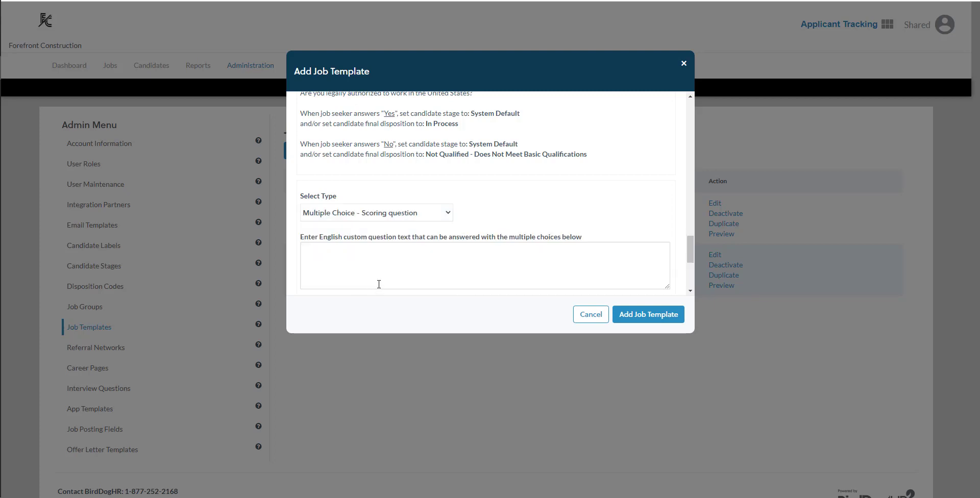
pyautogui.click(358, 255)
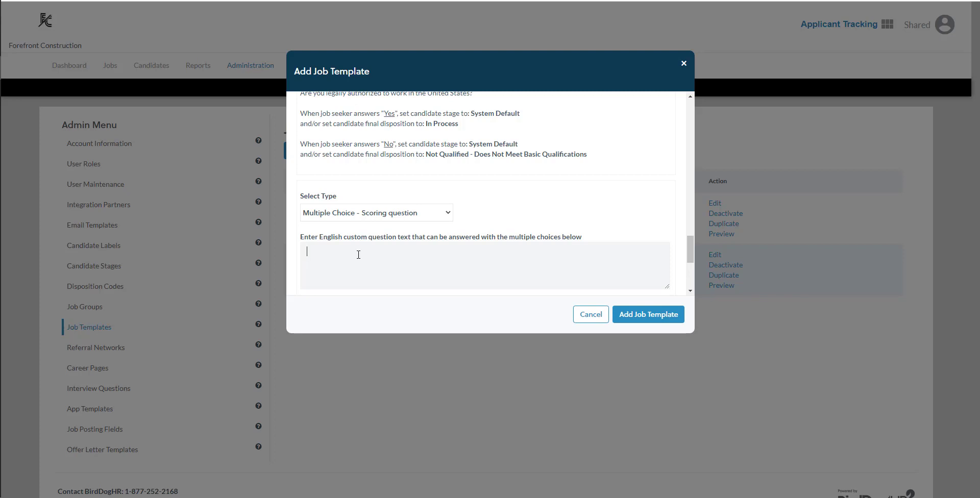
pyautogui.write('How many years of experience do you have?')
# Enter "No experience" and "1-3 years" as the first two responses to the experience question
pyautogui.scroll(-1, 453, 262)
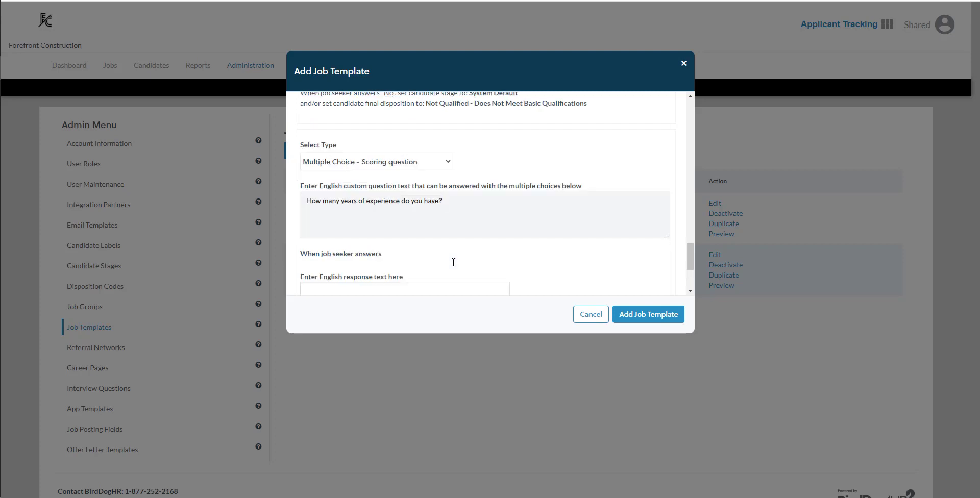
pyautogui.scroll(-2, 453, 262)
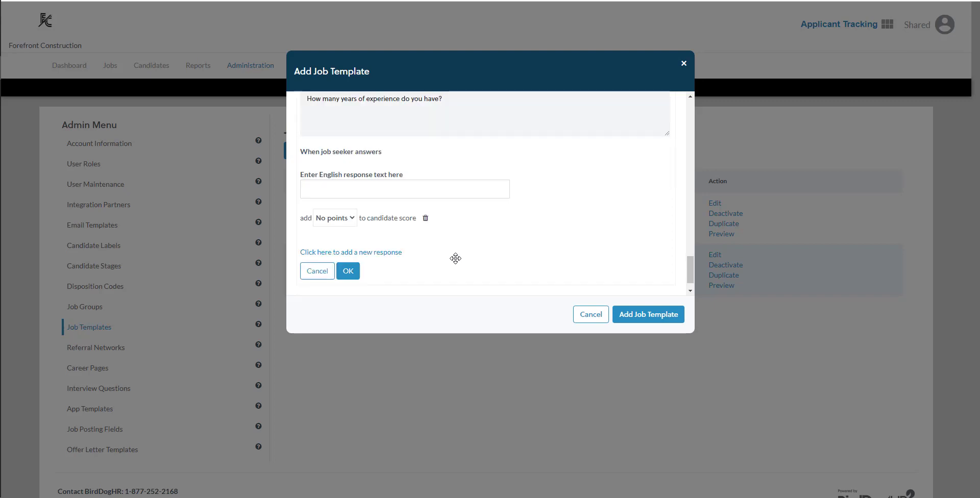
pyautogui.click(349, 190)
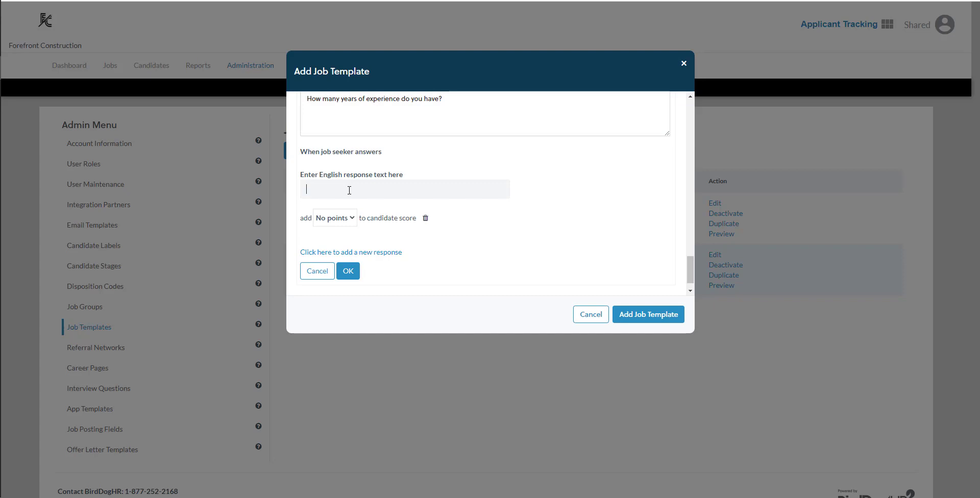
pyautogui.write('No experience')
pyautogui.click(372, 252)
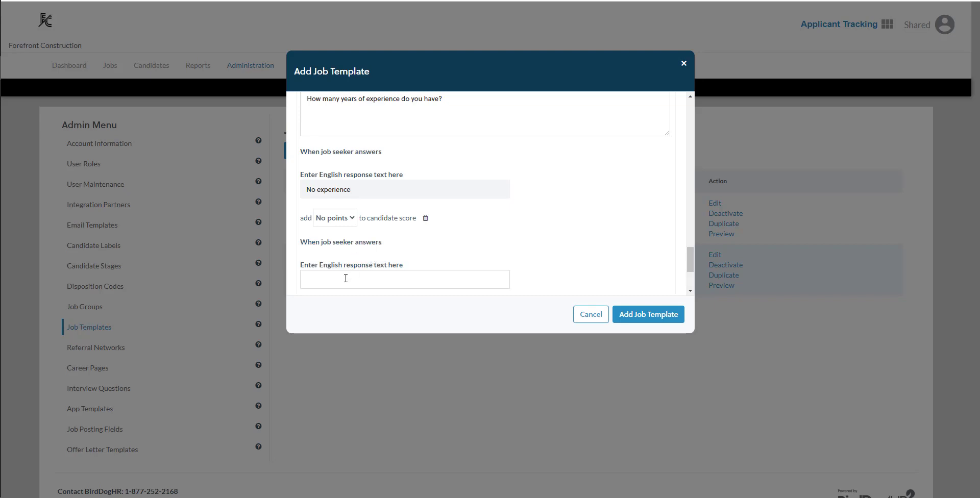
pyautogui.click(345, 278)
pyautogui.scroll(-1, 570, 251)
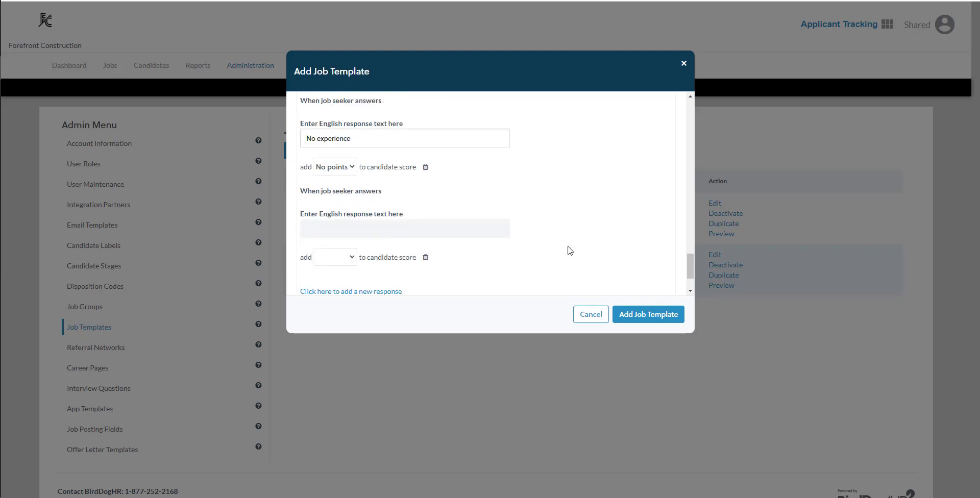
pyautogui.write('1-3 years')
# Add "4-9 years" and "10+ years" as the third and fourth responses to the experience question
pyautogui.click(357, 291)
pyautogui.scroll(-2, 366, 278)
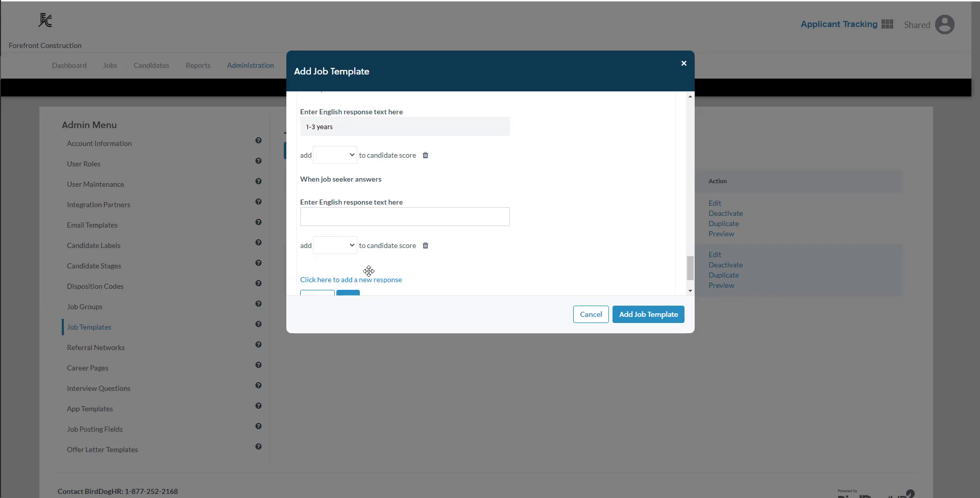
pyautogui.click(343, 226)
pyautogui.write('4-')
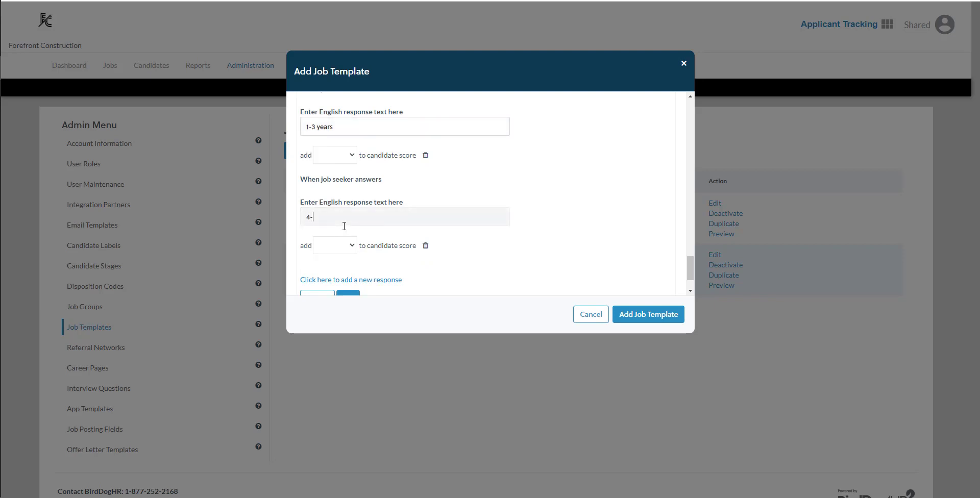
pyautogui.write('9 years')
pyautogui.click(327, 282)
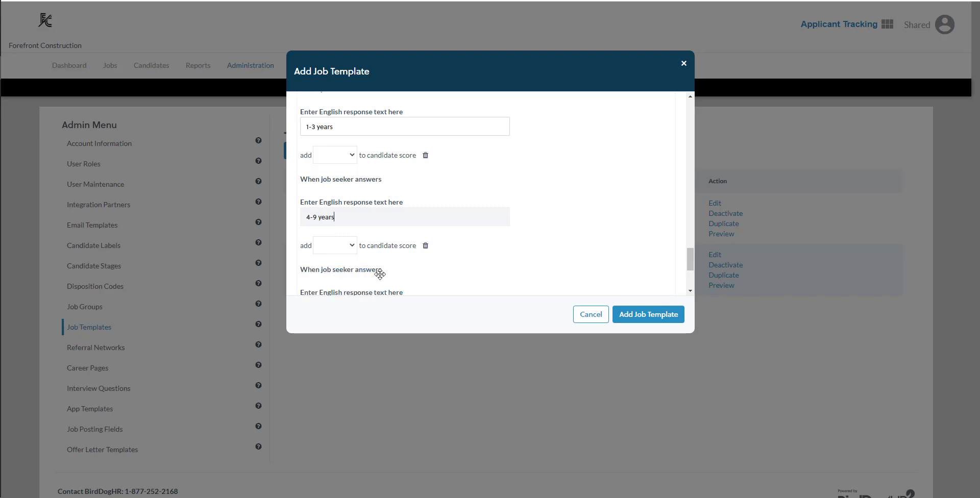
pyautogui.scroll(-2, 332, 245)
pyautogui.click(336, 208)
pyautogui.write('10+ years')
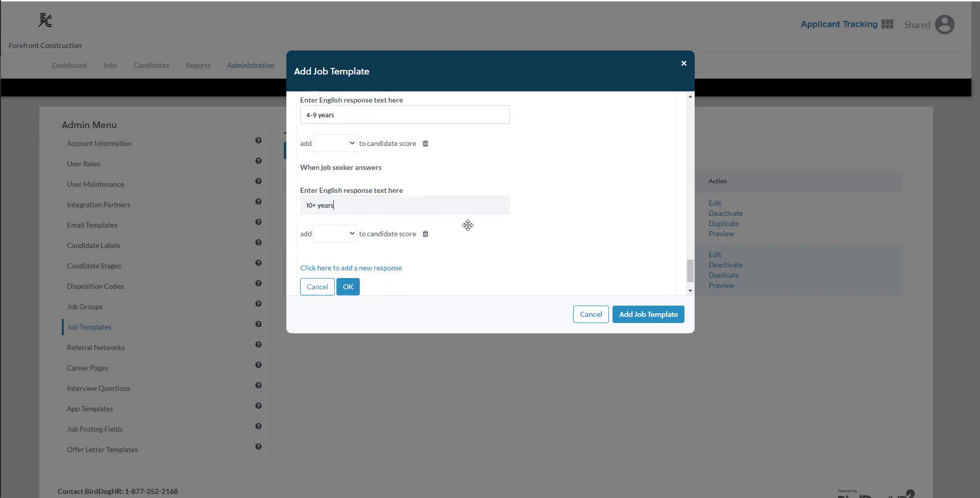
# Score the responses with 1 point for 1-3 years, 3 for 4-9 years and 5 for 10+ years, then save the question
pyautogui.scroll(2, 469, 215)
pyautogui.scroll(2, 469, 214)
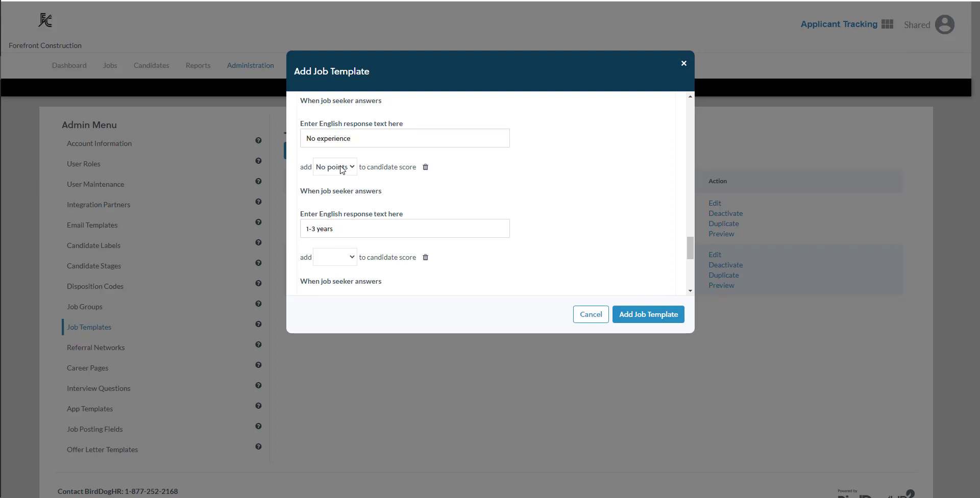
pyautogui.scroll(-2, 341, 169)
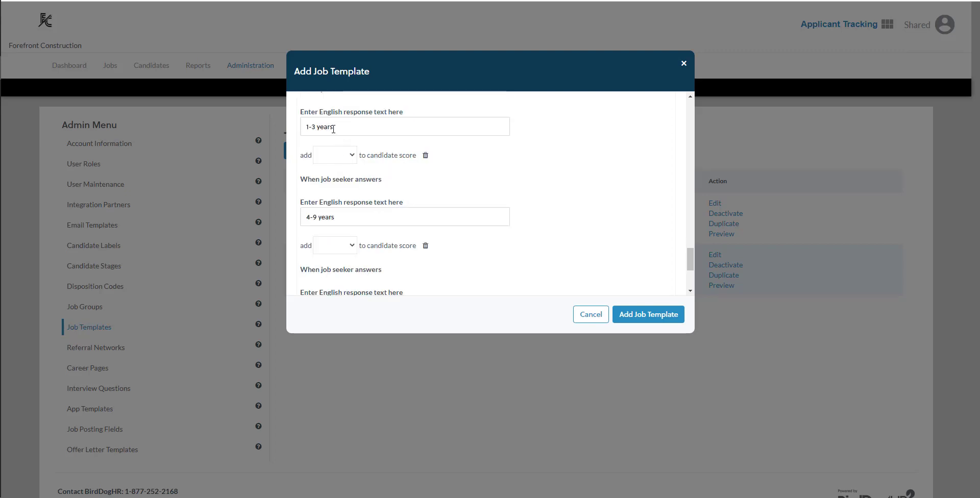
pyautogui.click(337, 156)
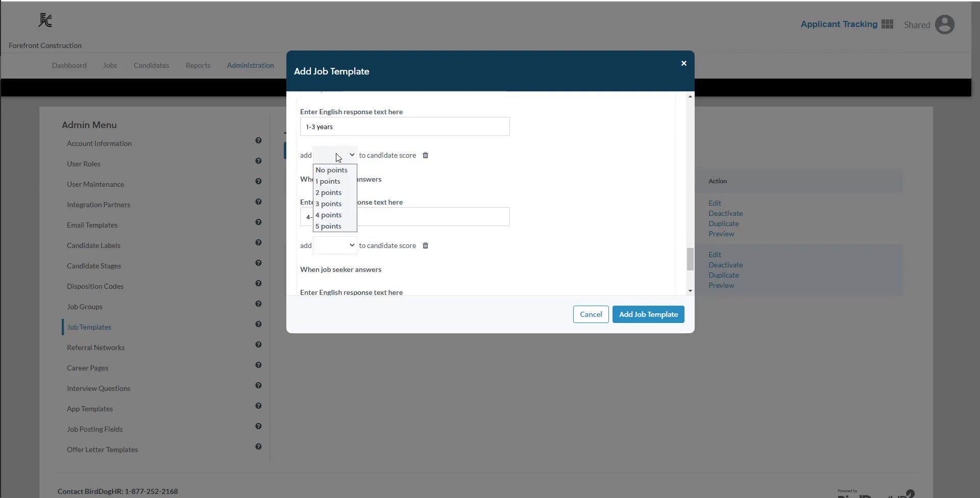
pyautogui.click(336, 185)
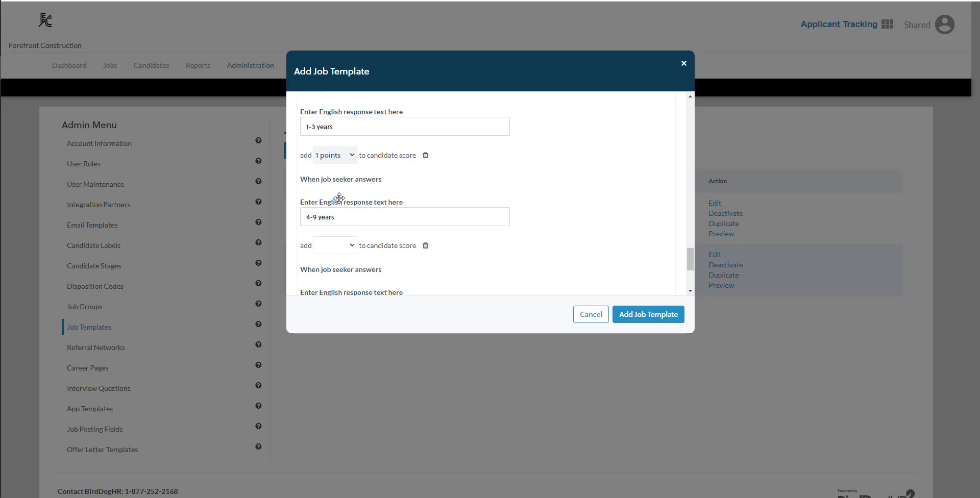
pyautogui.scroll(-1, 359, 237)
pyautogui.click(345, 196)
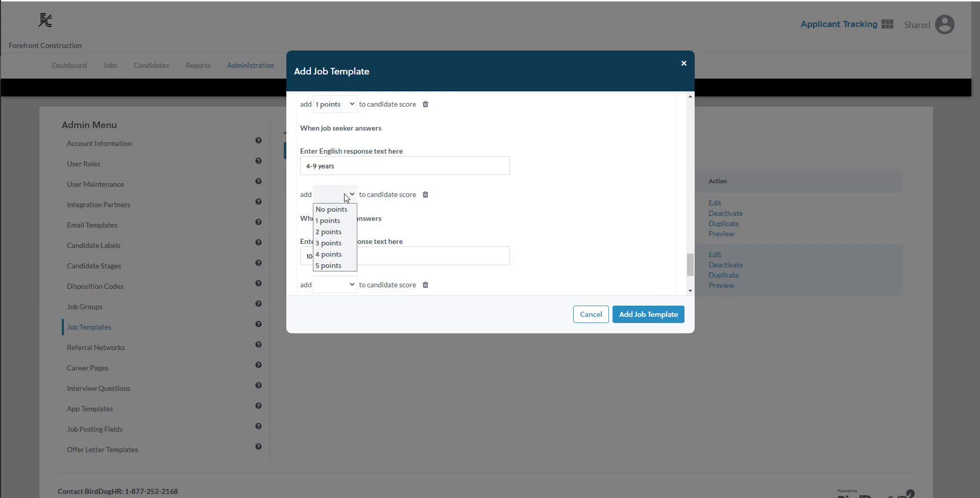
pyautogui.click(336, 244)
pyautogui.scroll(-2, 406, 242)
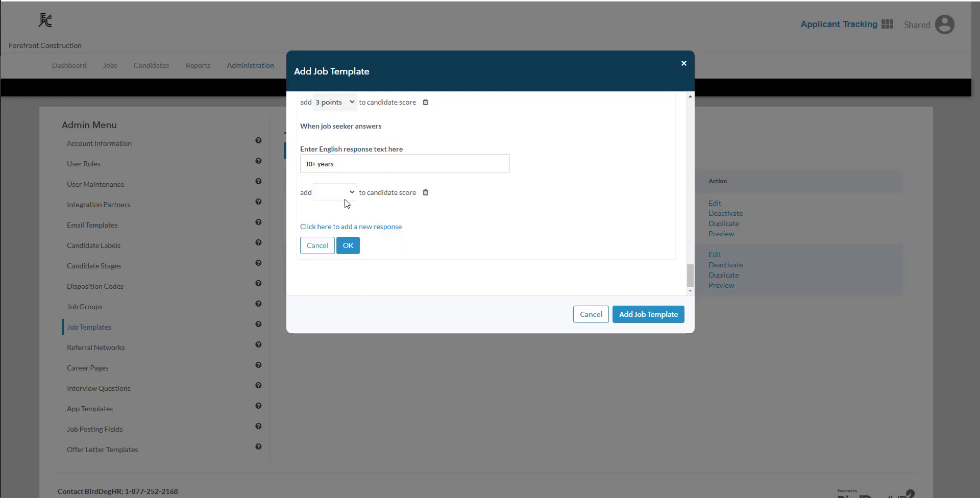
pyautogui.click(345, 201)
pyautogui.click(340, 263)
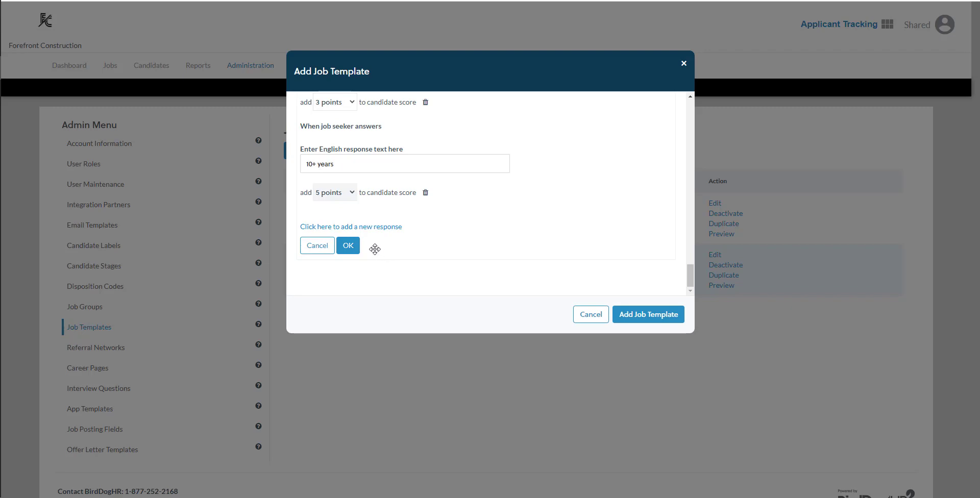
pyautogui.click(348, 247)
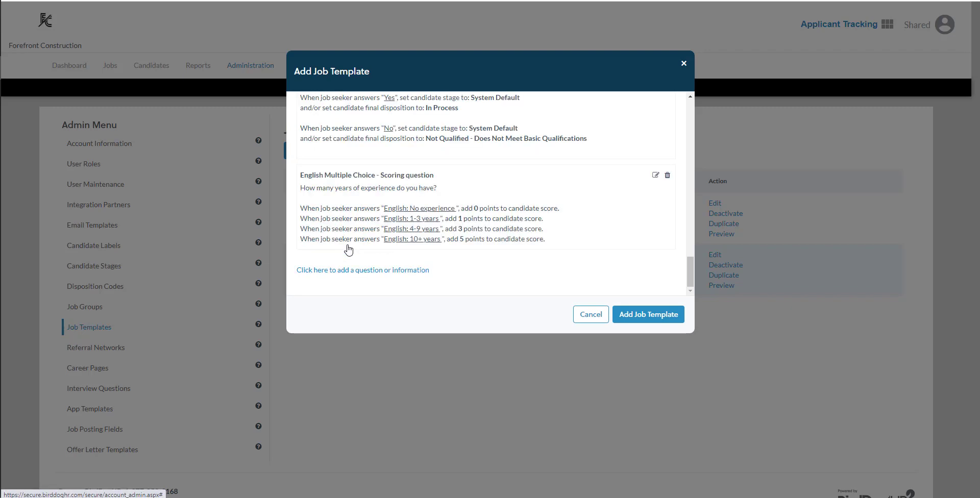
# Review the two screening questions, save the new job template and open the preview of the Foreman template
pyautogui.scroll(1, 488, 289)
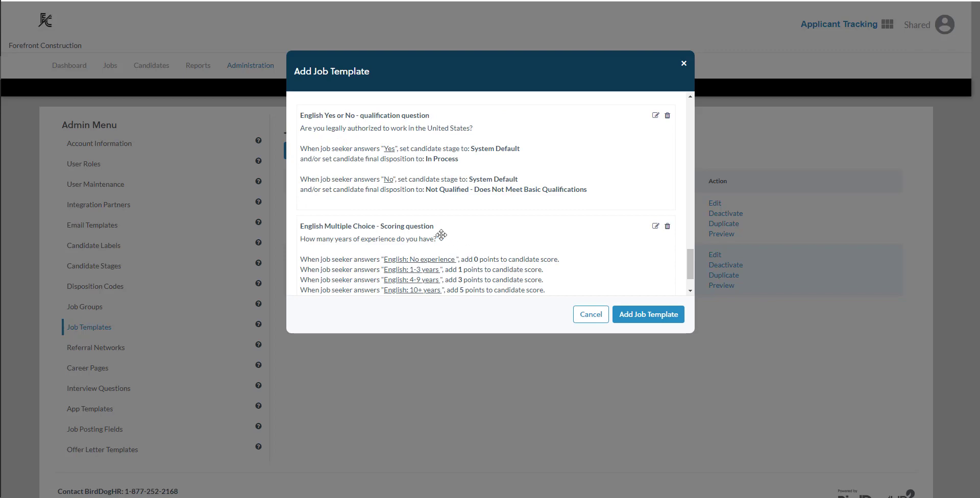
pyautogui.moveTo(441, 235); pyautogui.dragTo(441, 253)
pyautogui.scroll(-2, 444, 269)
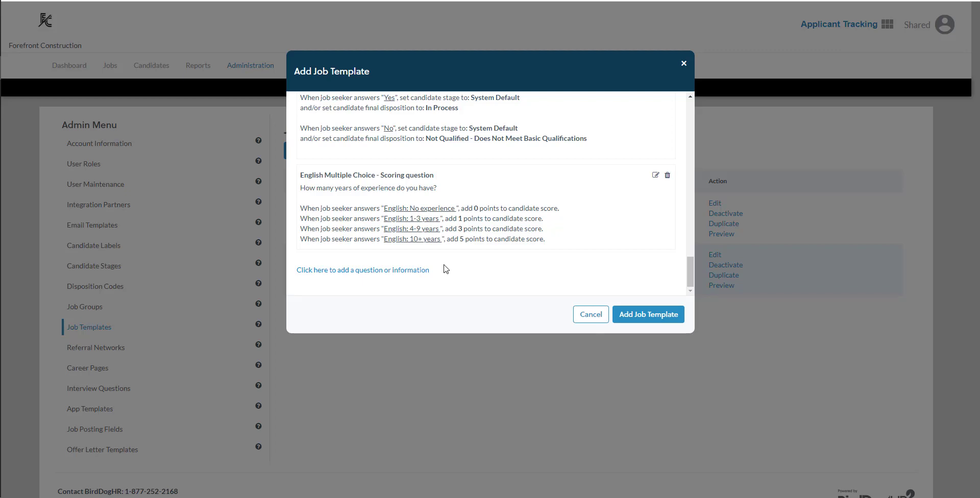
pyautogui.click(647, 314)
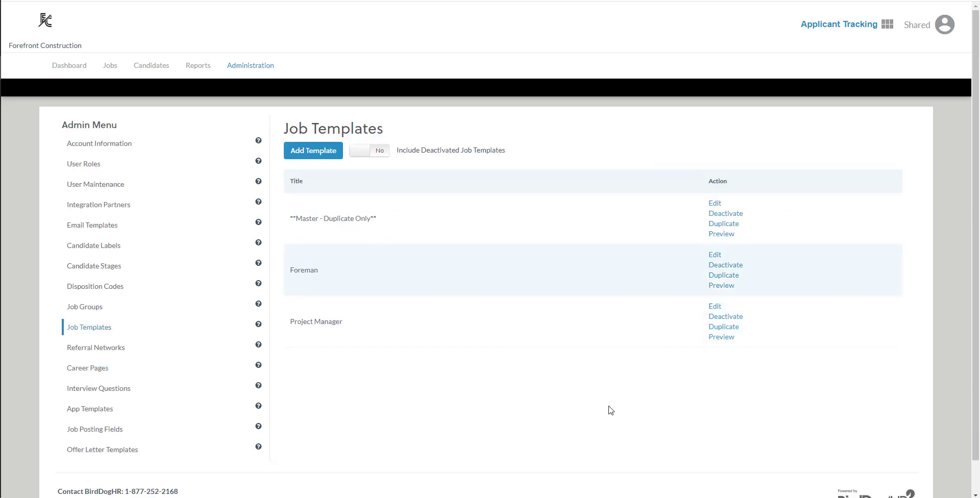
pyautogui.click(726, 290)
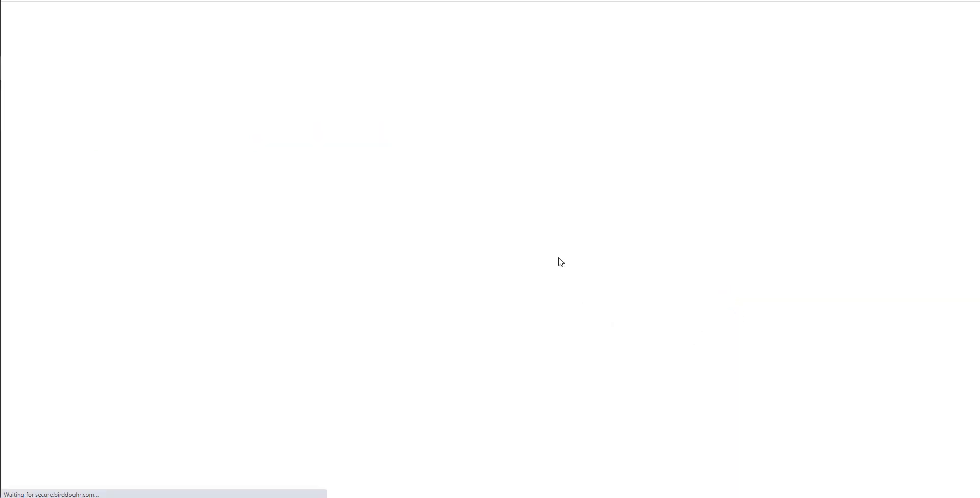
# Review the job details and description in the Foreman template preview, and close the preview
pyautogui.scroll(-2, 511, 265)
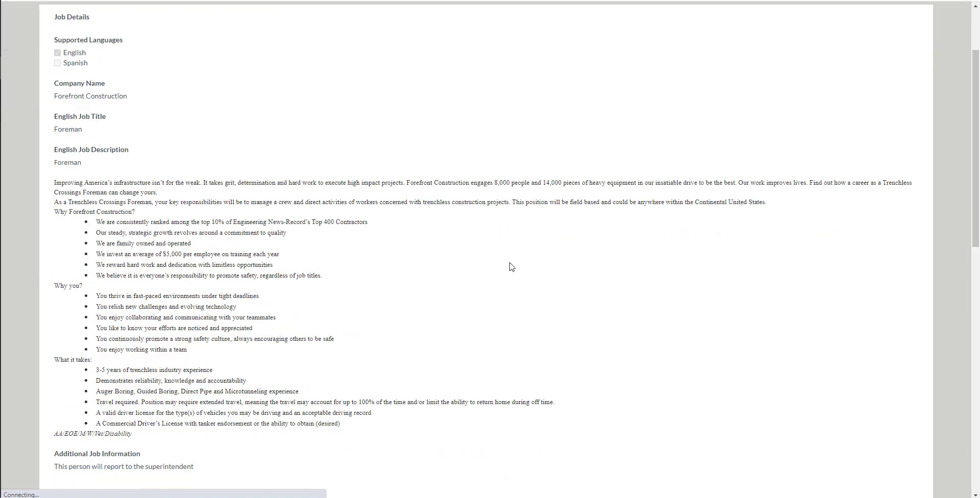
pyautogui.scroll(-1, 512, 267)
pyautogui.scroll(3, 511, 266)
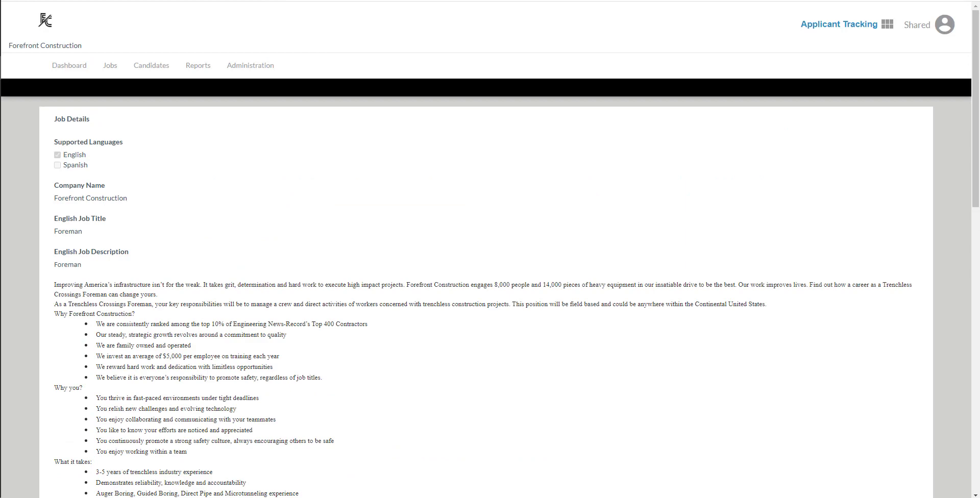
pyautogui.hotkey('ctrl', 'w')
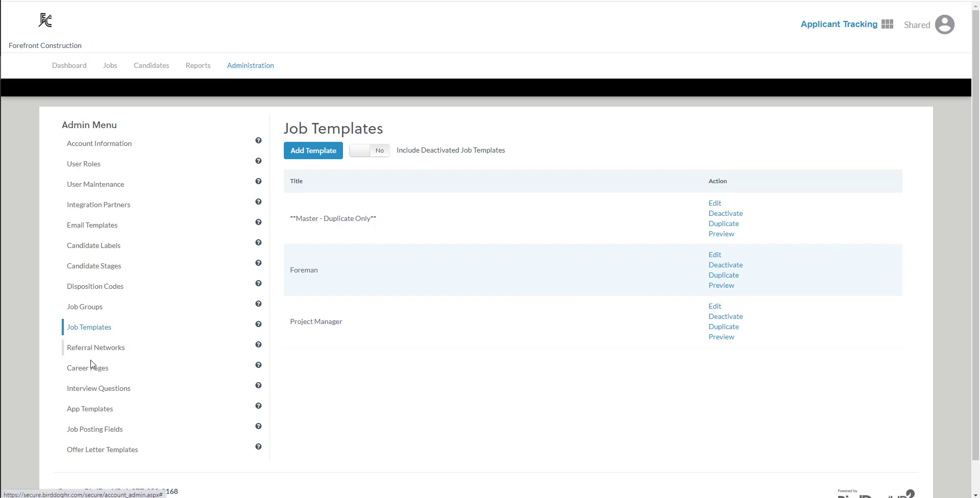
# Start a new job posting field labelled "Salary/Hourly?" with the field type Dropdown Select Field
pyautogui.click(90, 431)
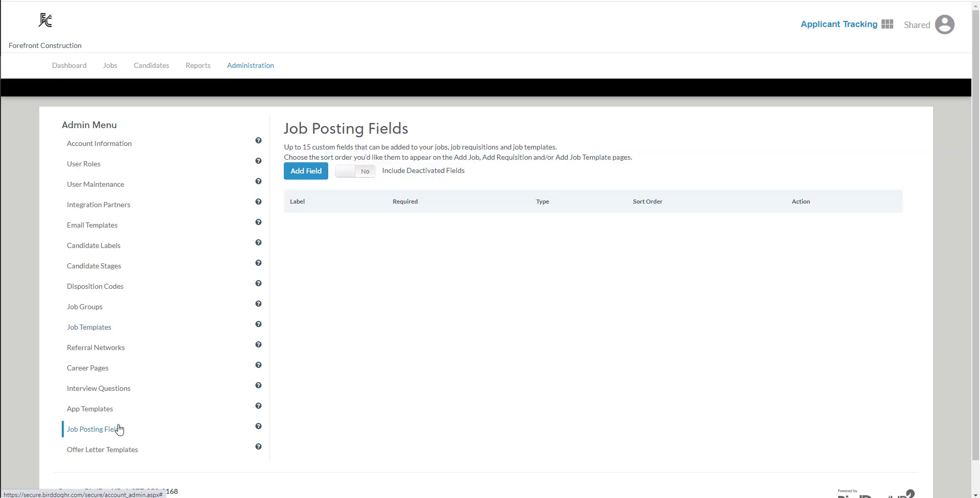
pyautogui.click(311, 174)
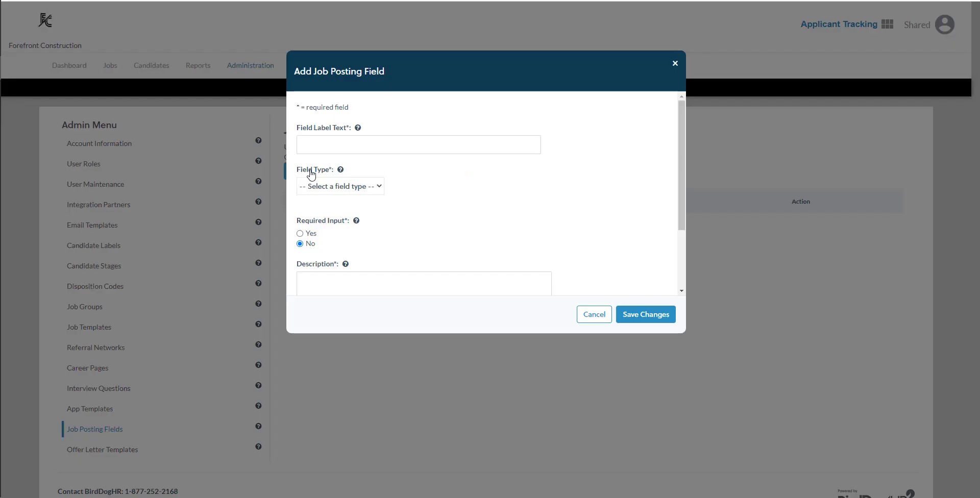
pyautogui.click(318, 145)
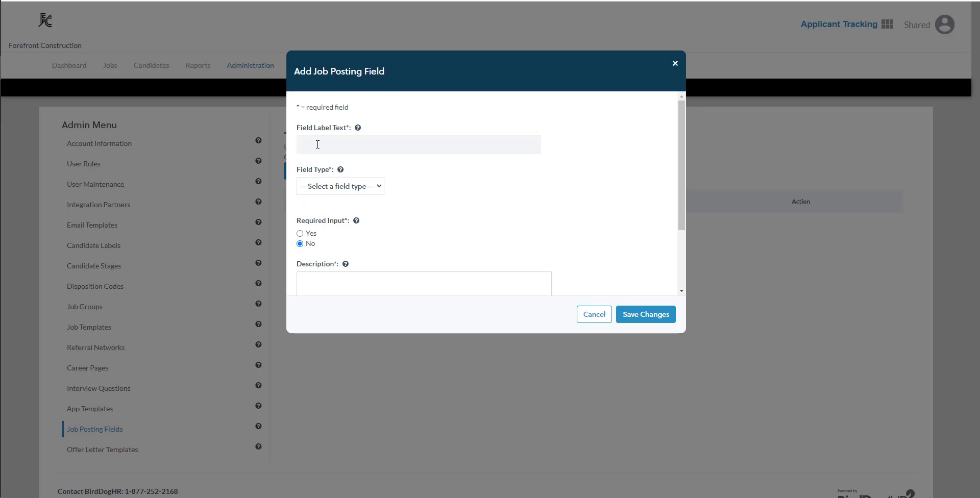
pyautogui.write('Salary/Hourly?')
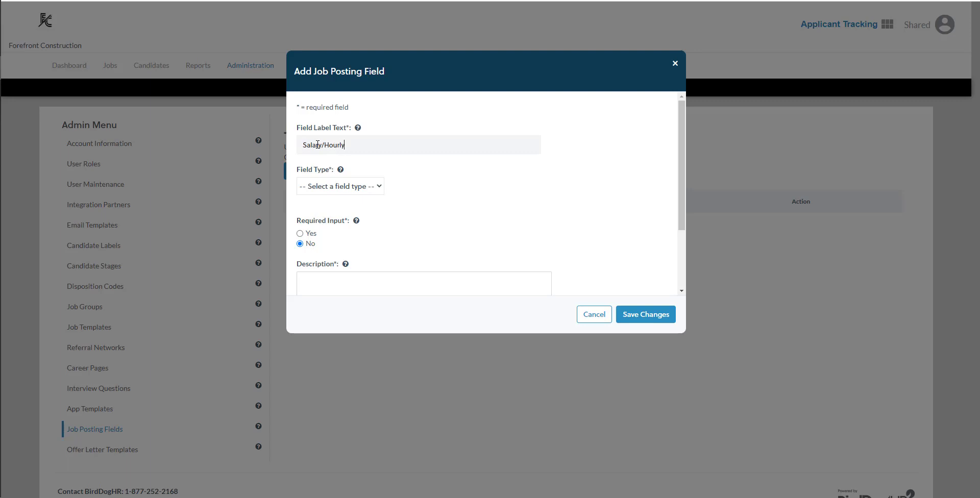
pyautogui.click(335, 185)
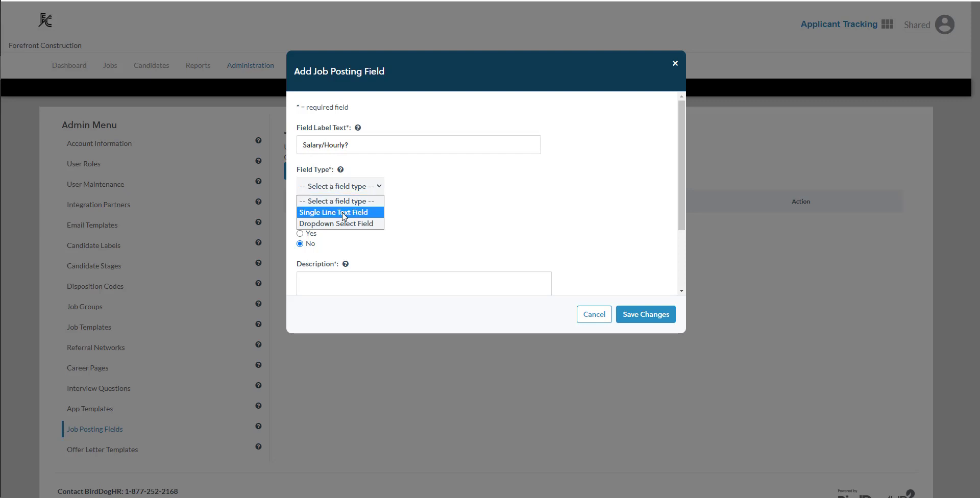
pyautogui.click(344, 226)
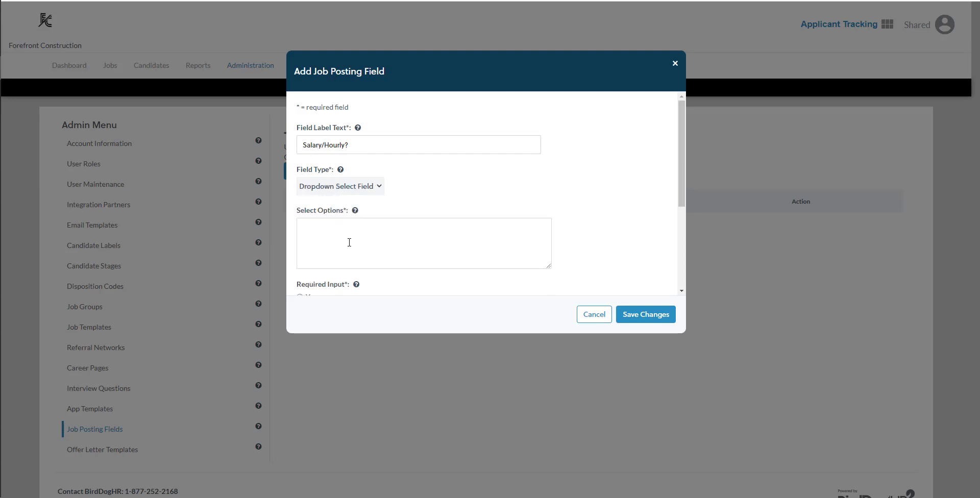
pyautogui.click(345, 226)
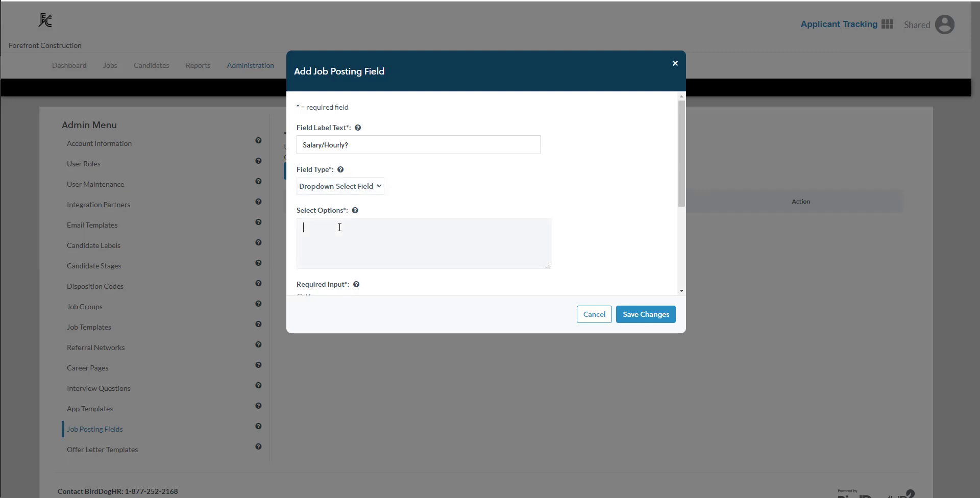
pyautogui.write('Yes')
pyautogui.press('Return')
pyautogui.write('N')
pyautogui.press('BackSpace')
pyautogui.press('BackSpace')
pyautogui.press('BackSpace')
pyautogui.press('BackSpace')
pyautogui.press('BackSpace')
# Enter "Salary" and "Hourly" on separate lines as the select options, and make the field's input required
pyautogui.write('Salary')
pyautogui.press('Return')
pyautogui.write('Hourly')
pyautogui.scroll(-2, 393, 261)
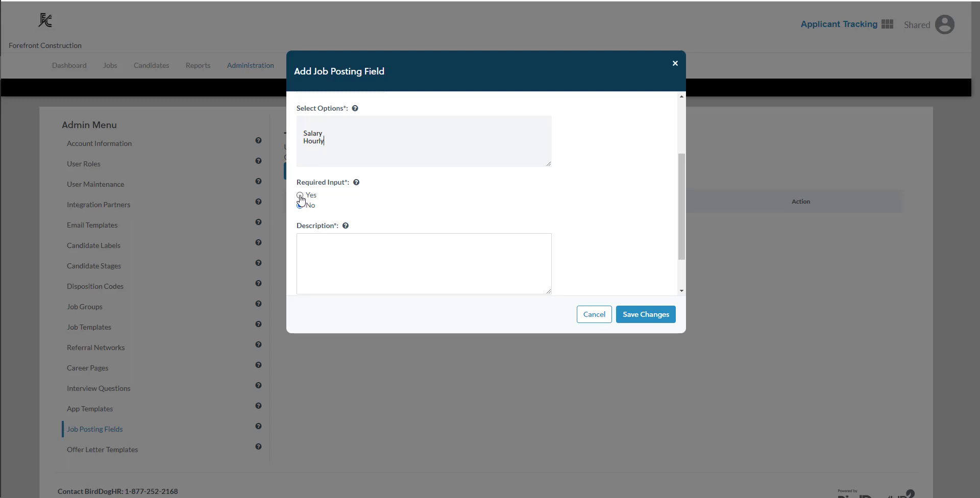
pyautogui.click(300, 195)
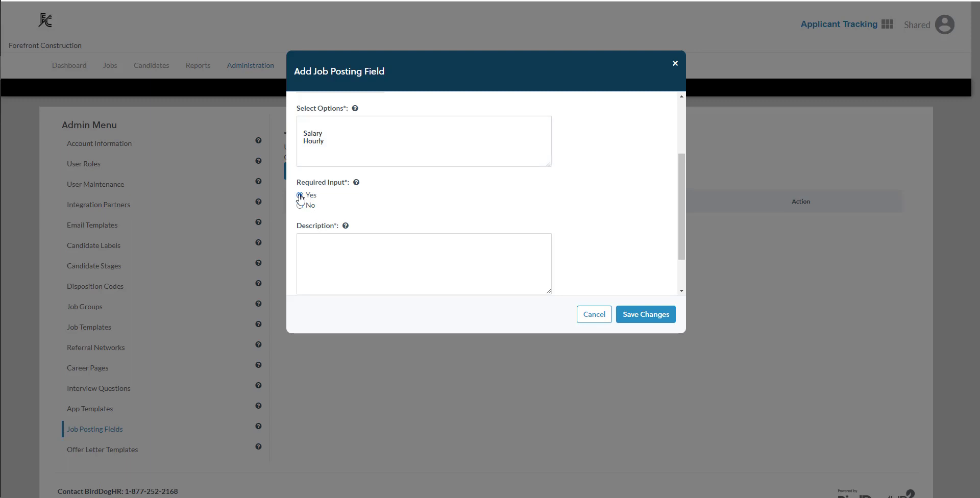
# Describe the field as "Is this person salary or hourly?", set its sort order to 1 and save it
pyautogui.click(329, 251)
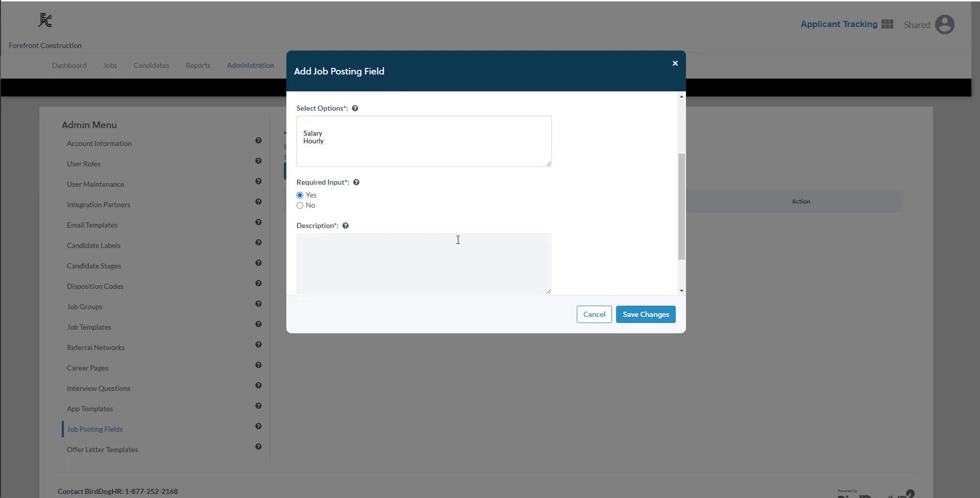
pyautogui.scroll(-1, 459, 239)
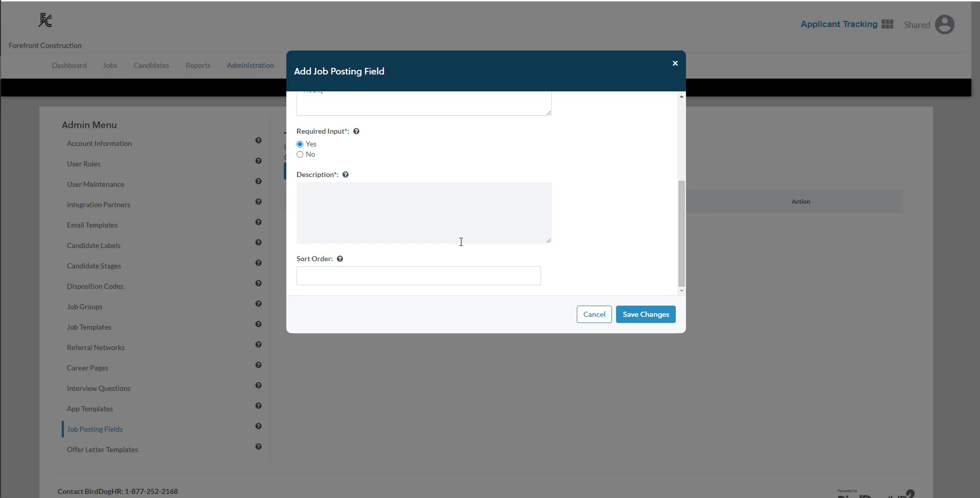
pyautogui.write('Is this person salary or hourly?')
pyautogui.click(321, 275)
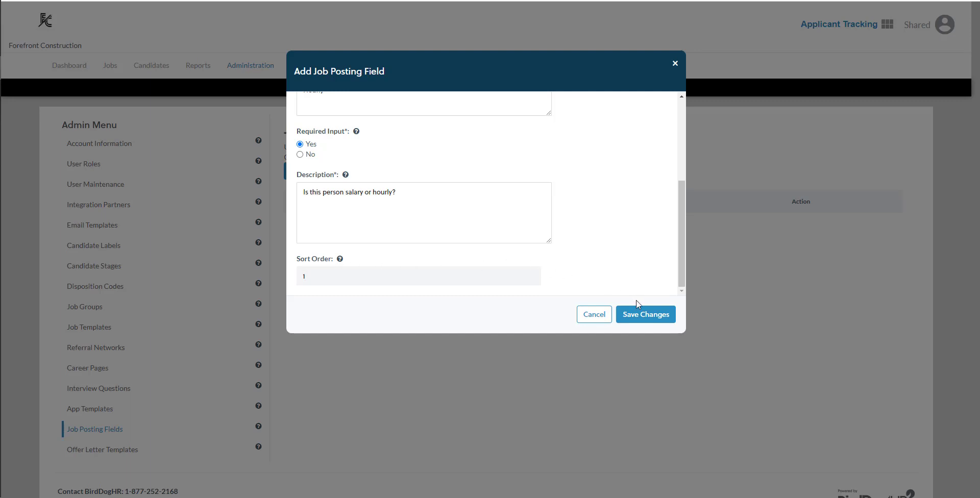
pyautogui.click(639, 317)
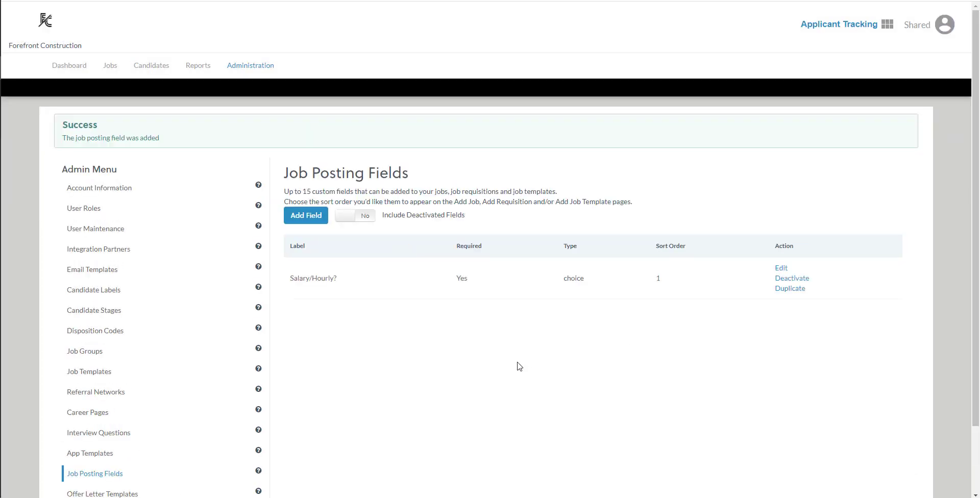